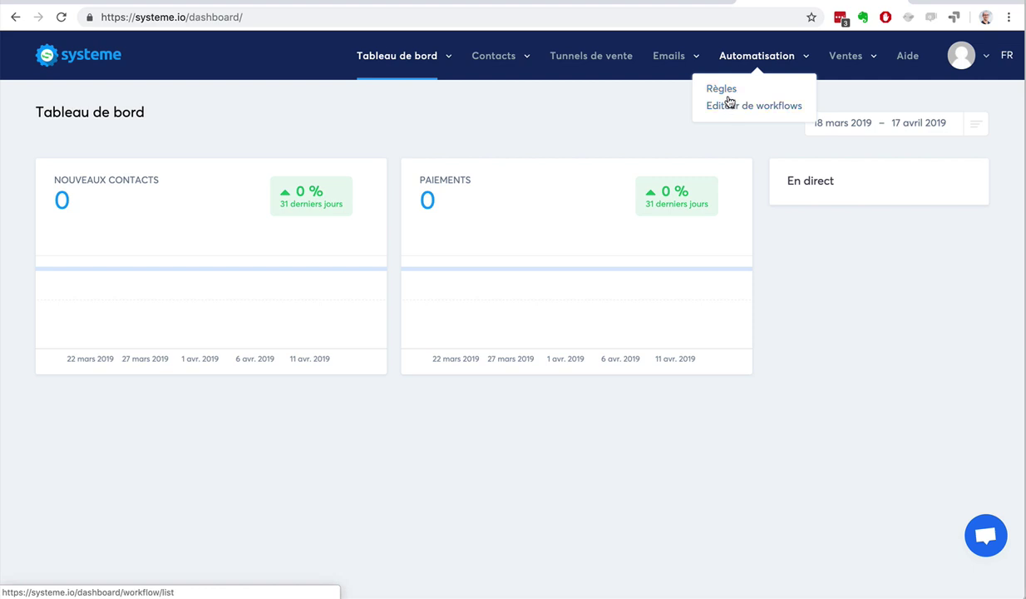
- Open the automation rules list and look through the trigger types available for filtering
{"action": "left_click", "coordinate": [726, 91]}
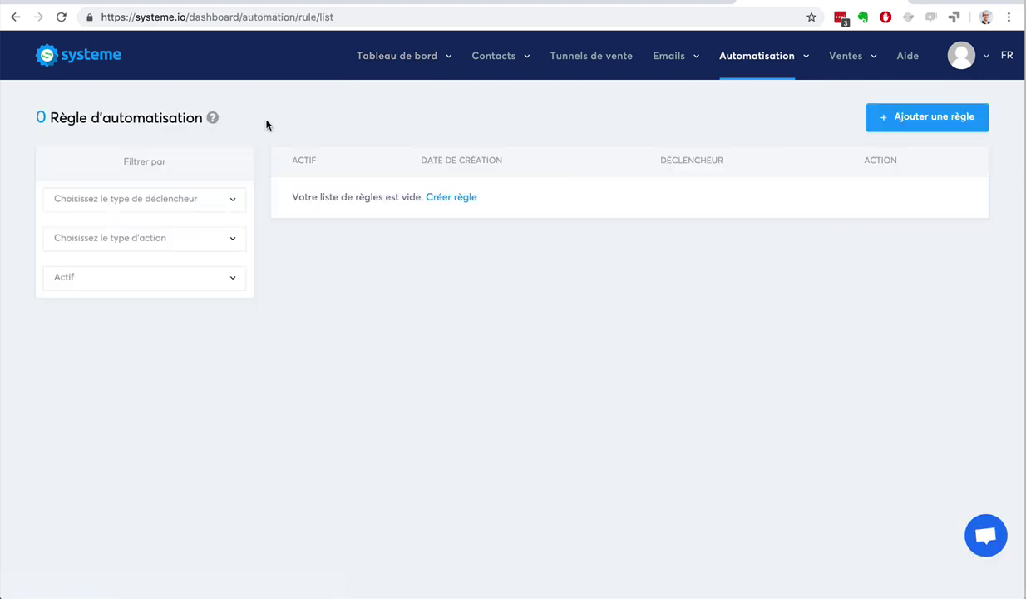
{"action": "left_click", "coordinate": [155, 199]}
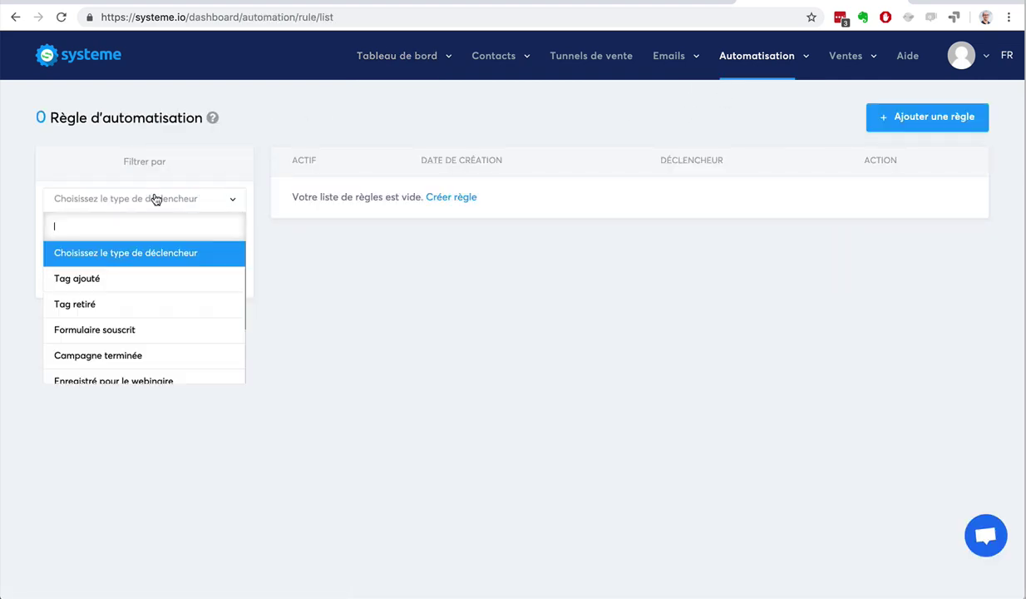
{"action": "scroll", "coordinate": [137, 332], "scroll_direction": "down", "scroll_amount": 3}
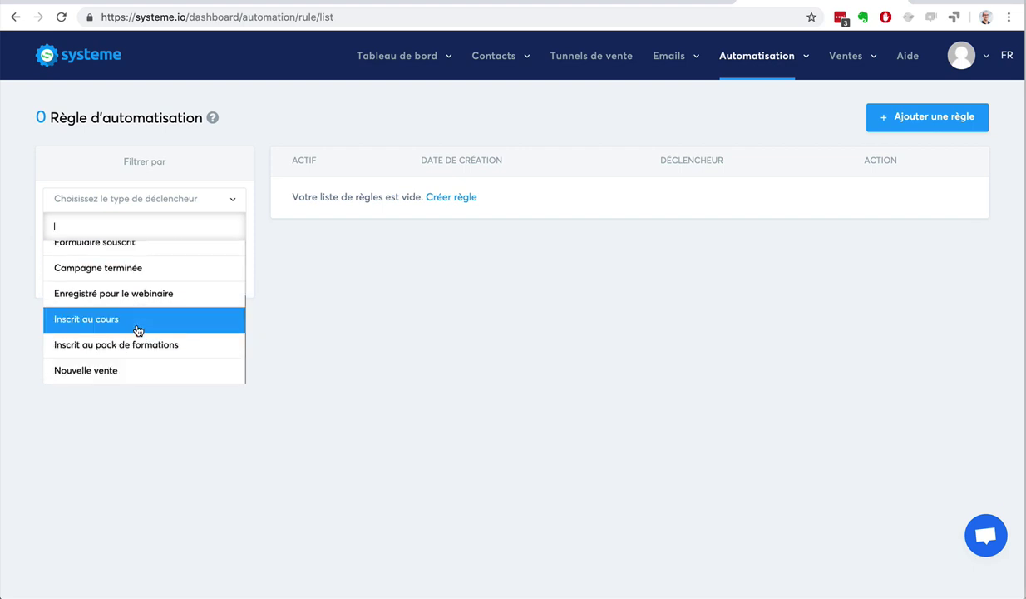
{"action": "left_click", "coordinate": [284, 321]}
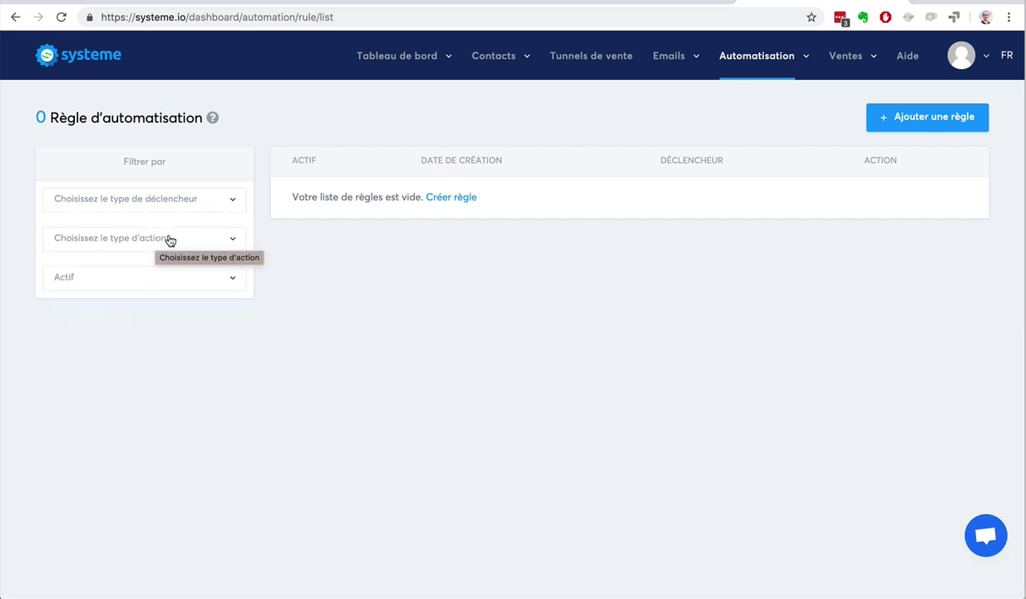
- Create a new automation rule triggered by "Formulaire souscrit" for the funnel step "Génération d'audience: Formulaire de blog"
{"action": "left_click", "coordinate": [898, 121]}
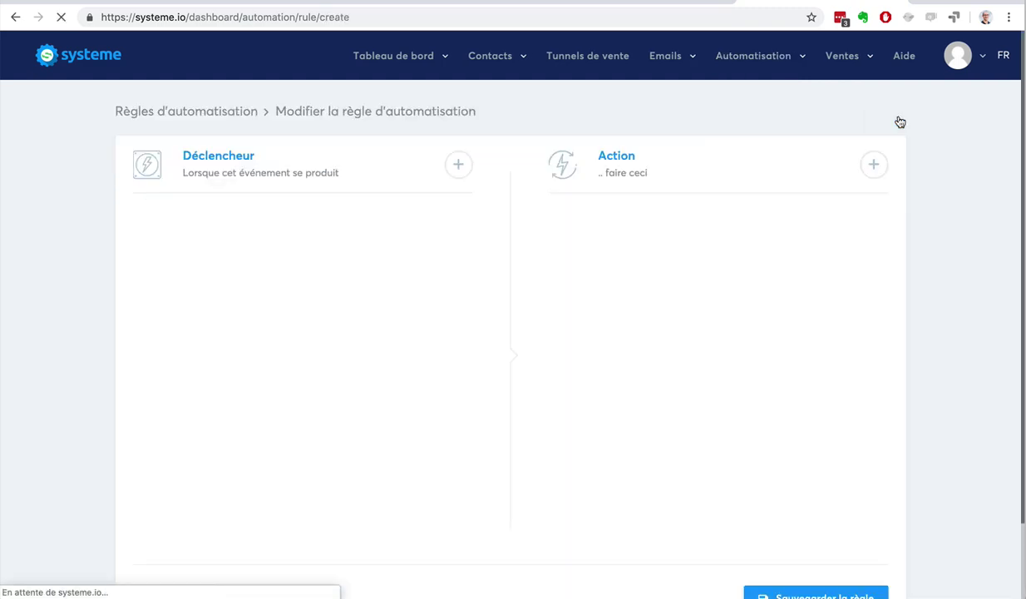
{"action": "left_click", "coordinate": [459, 164]}
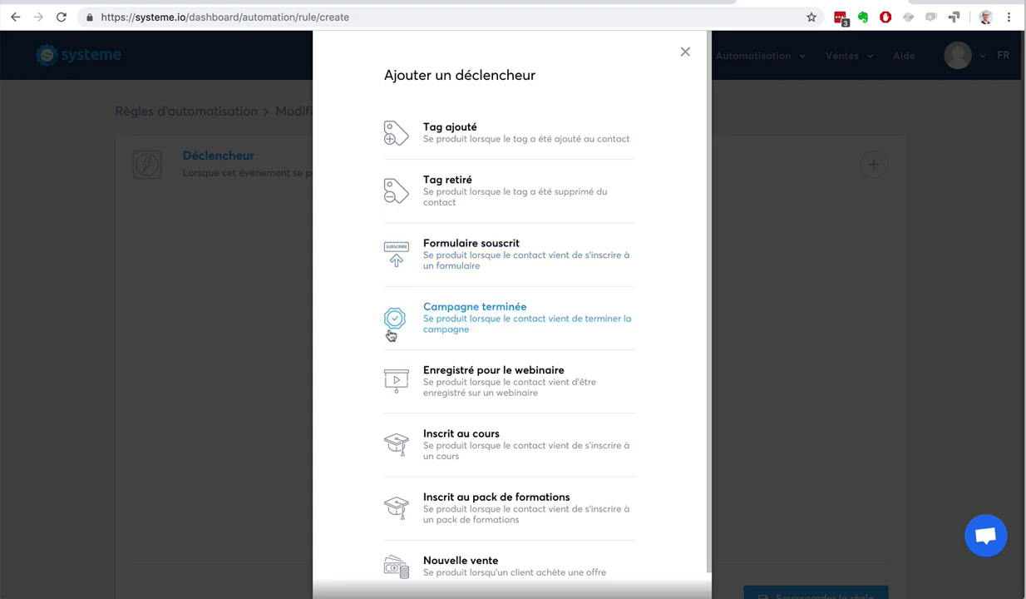
{"action": "scroll", "coordinate": [388, 334], "scroll_direction": "down", "scroll_amount": 1}
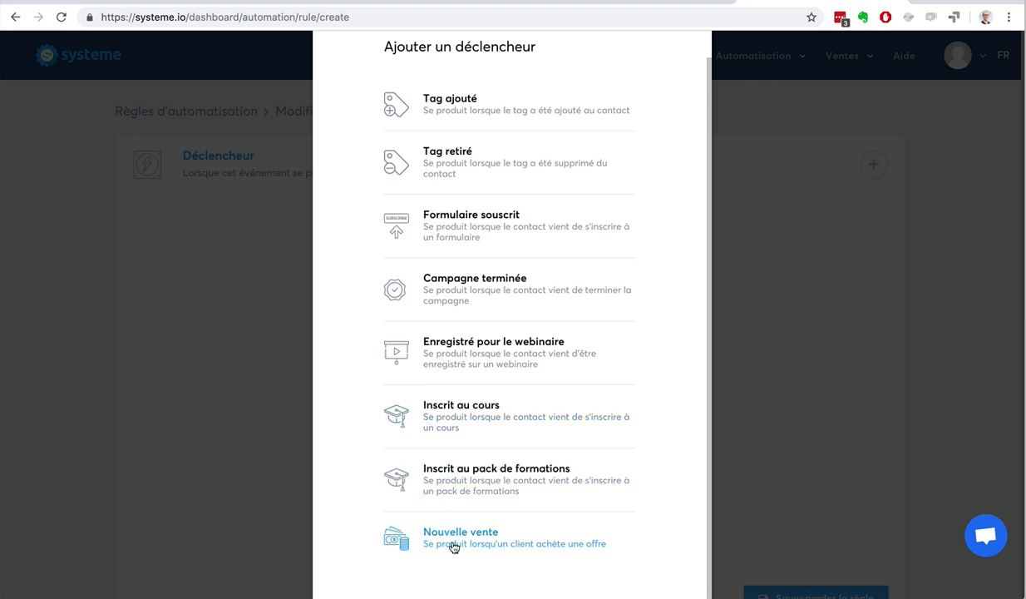
{"action": "left_click", "coordinate": [476, 226]}
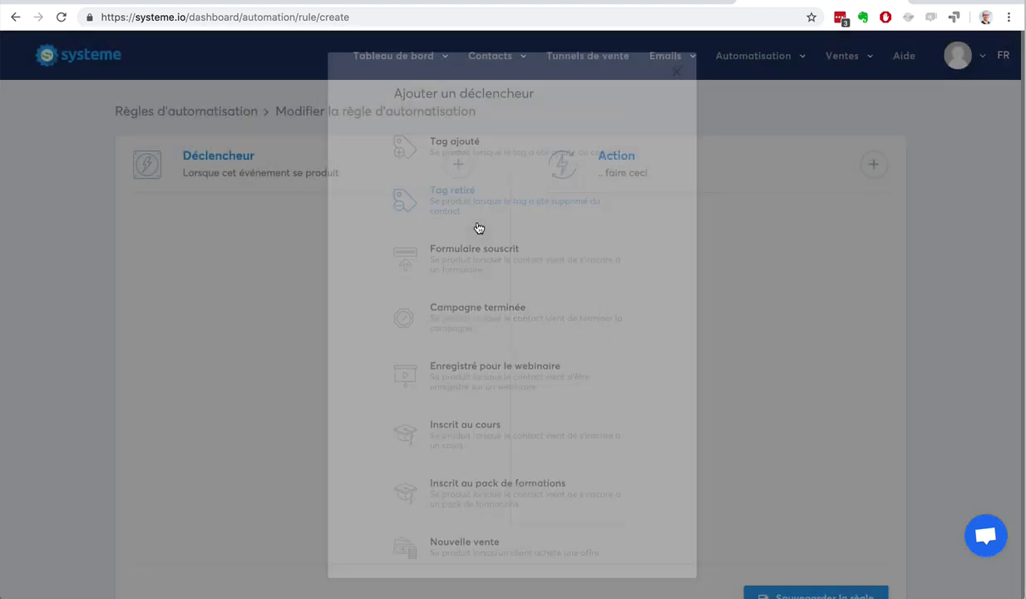
{"action": "left_click", "coordinate": [363, 284]}
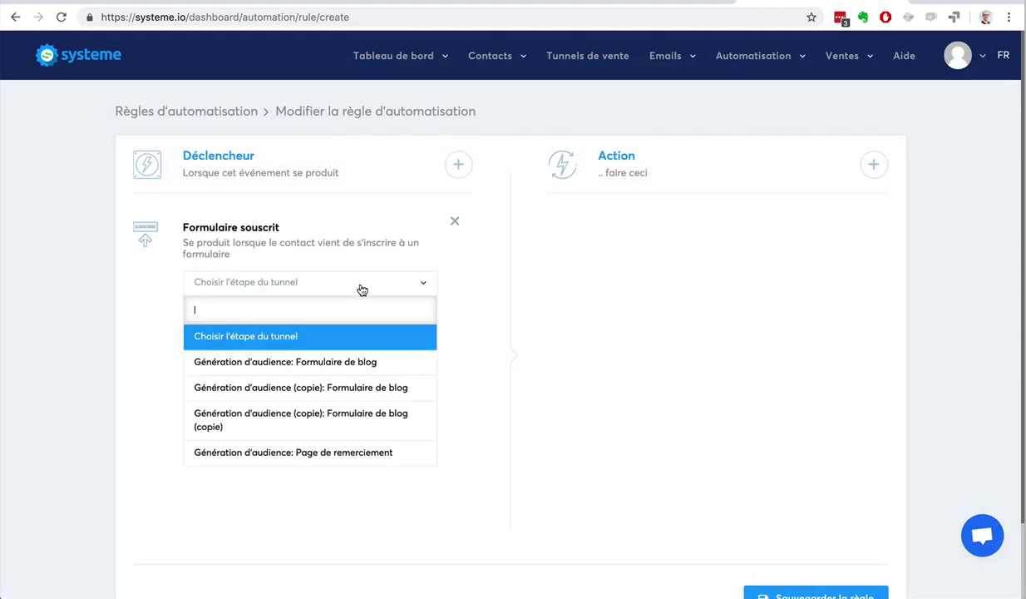
{"action": "left_click", "coordinate": [350, 361]}
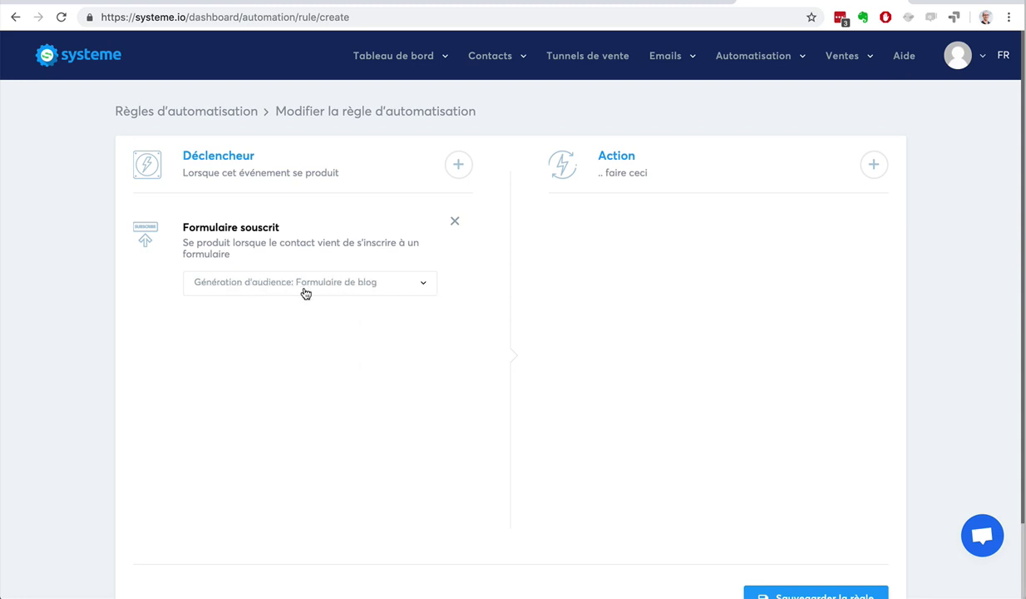
- Add an "Ajouter un tag" action to the rule with the tag "Contacts"
{"action": "left_click", "coordinate": [873, 165]}
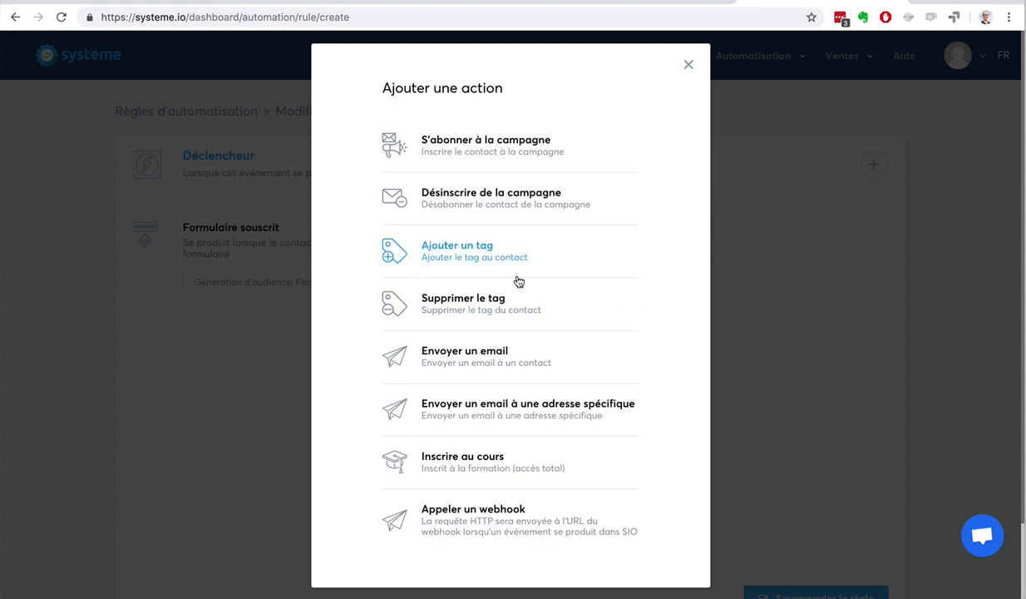
{"action": "left_click", "coordinate": [442, 243]}
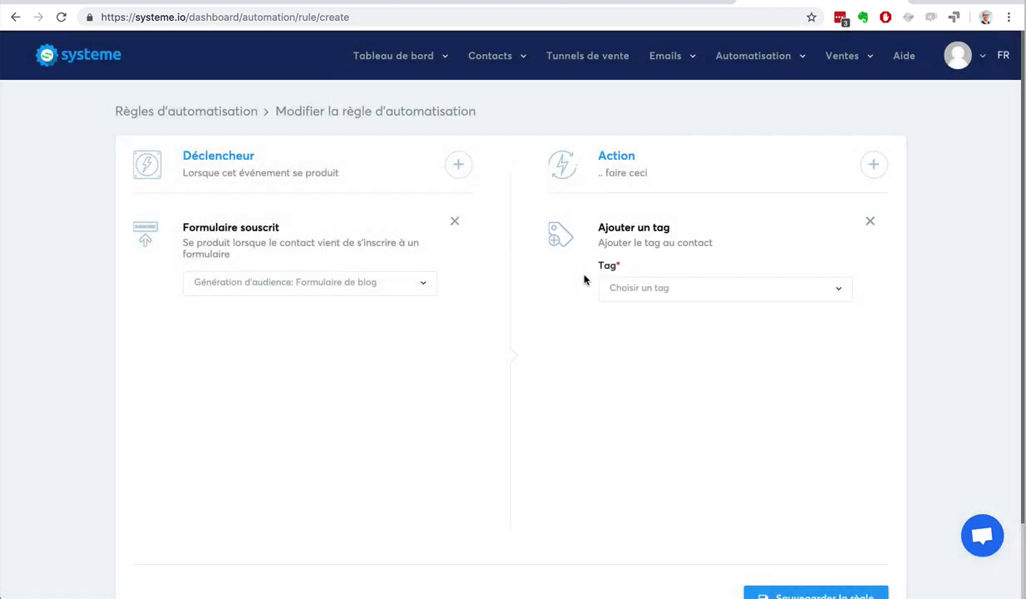
{"action": "left_click", "coordinate": [690, 287]}
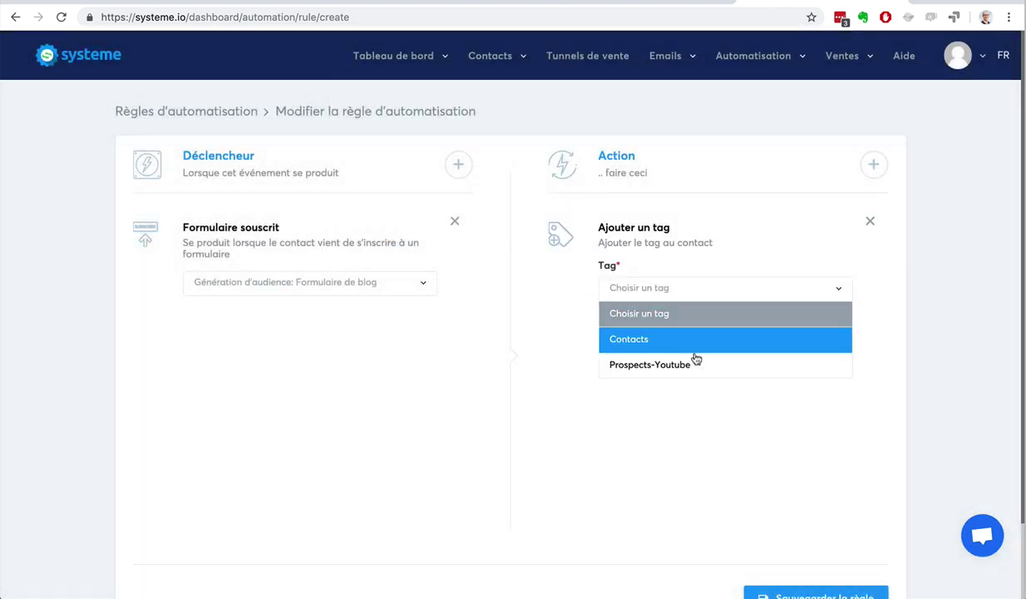
{"action": "left_click", "coordinate": [678, 289]}
{"action": "left_click", "coordinate": [680, 291]}
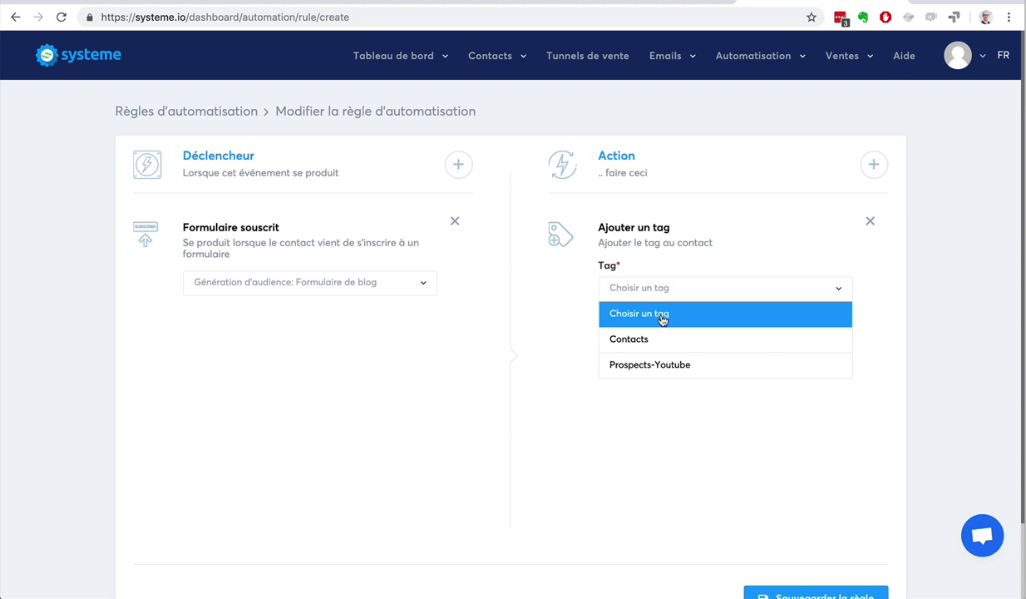
{"action": "left_click", "coordinate": [664, 341]}
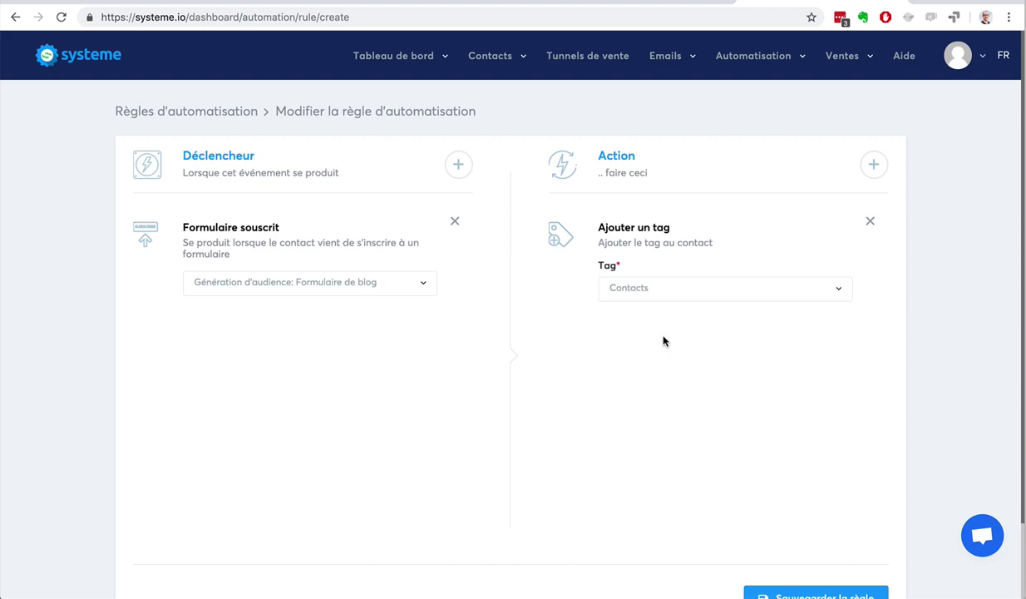
- Add an "S'abonner à la campagne" action to the rule with the campaign "7 conseils pour ..."
{"action": "left_click", "coordinate": [872, 165]}
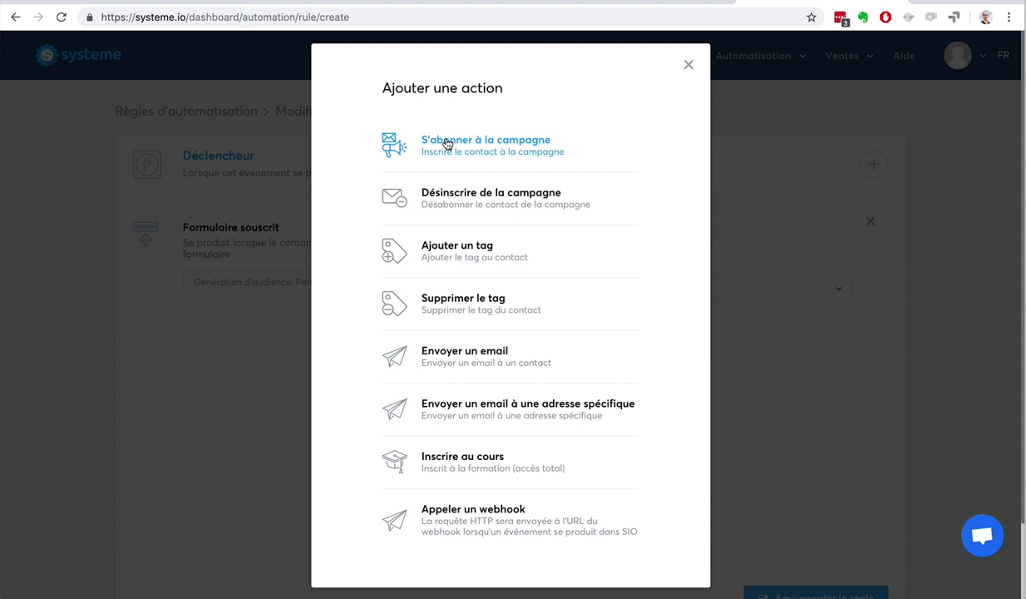
{"action": "left_click", "coordinate": [447, 143]}
{"action": "left_click", "coordinate": [673, 415]}
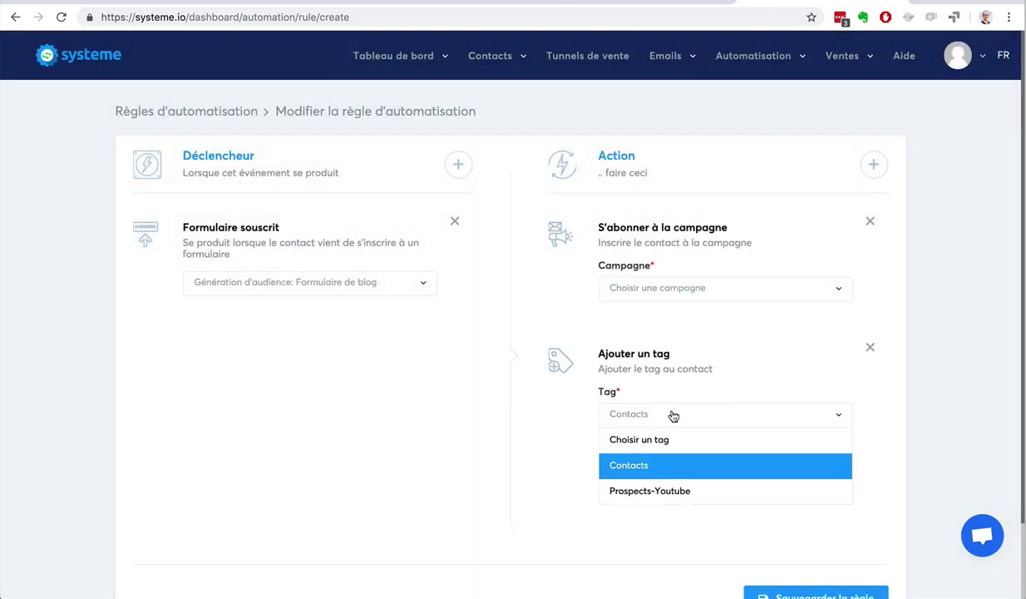
{"action": "left_click", "coordinate": [673, 415]}
{"action": "left_click", "coordinate": [673, 288]}
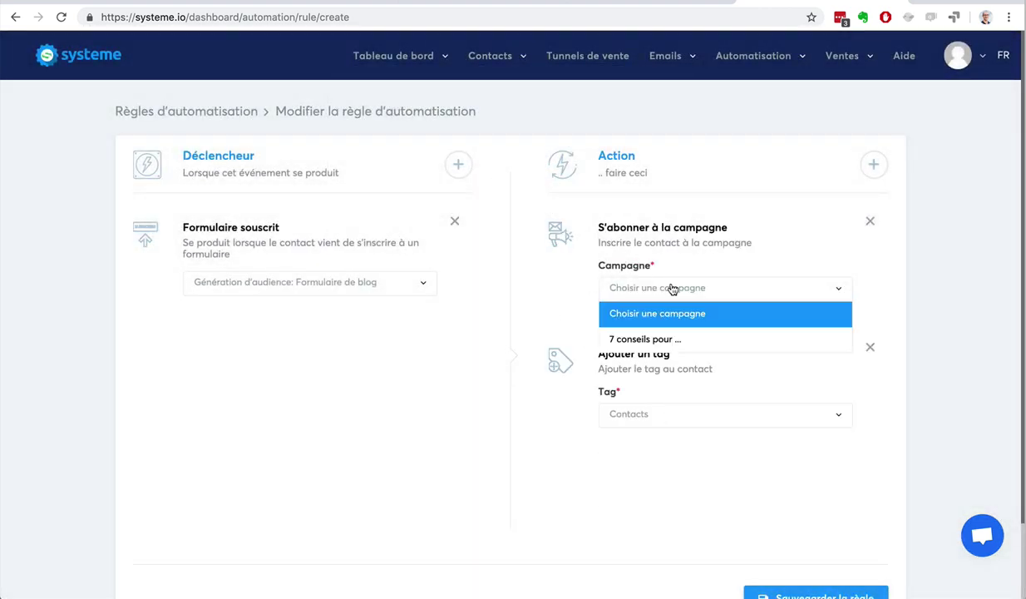
{"action": "left_click", "coordinate": [674, 340]}
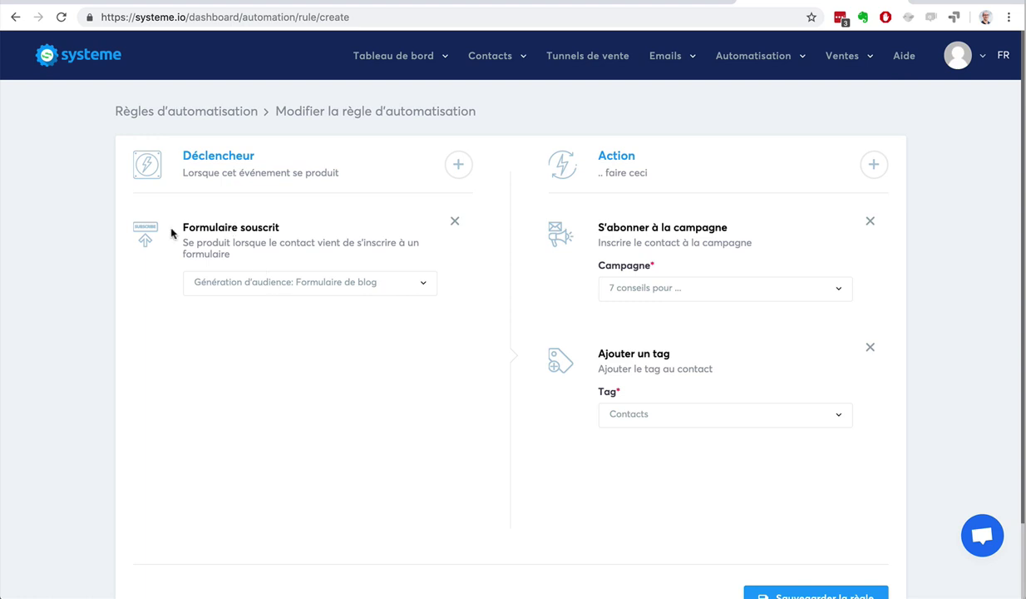
{"action": "left_click_drag", "start_coordinate": [181, 224], "coordinate": [279, 225]}
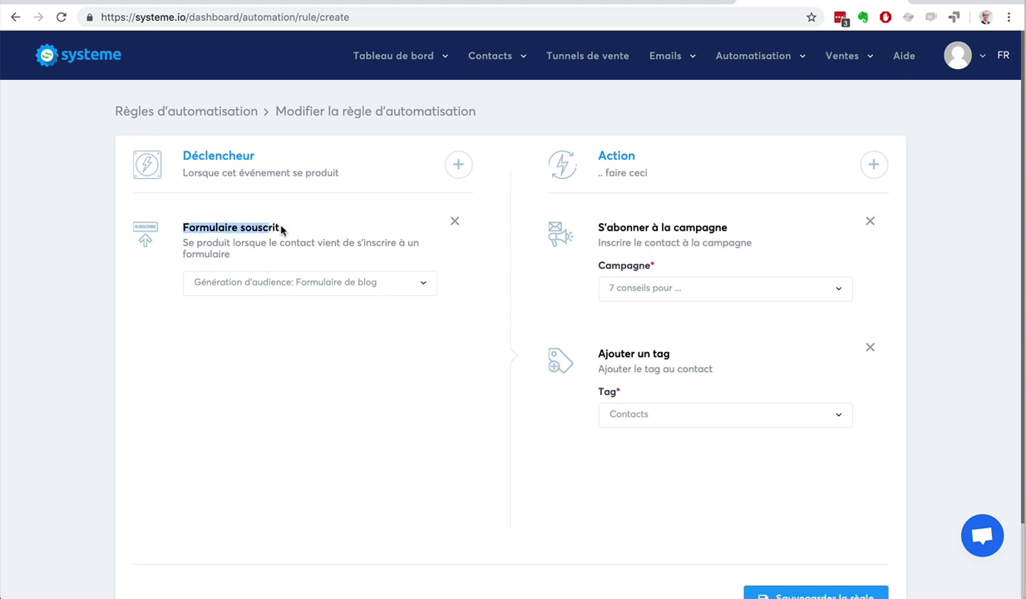
{"action": "left_click", "coordinate": [216, 229]}
{"action": "left_click_drag", "start_coordinate": [197, 229], "coordinate": [279, 229]}
{"action": "left_click_drag", "start_coordinate": [583, 224], "coordinate": [709, 227]}
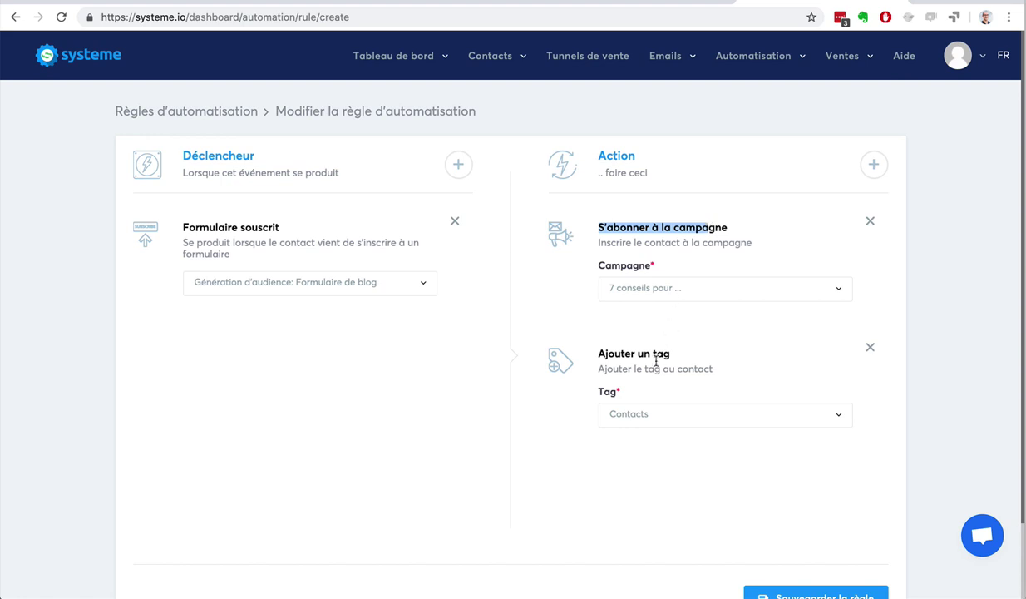
{"action": "left_click_drag", "start_coordinate": [598, 354], "coordinate": [624, 354]}
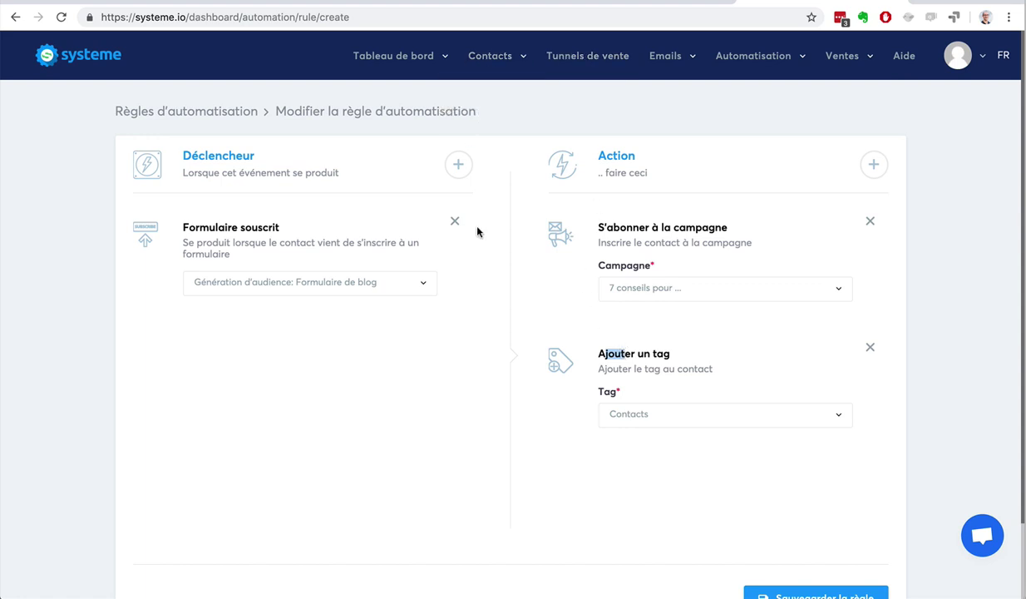
- Save the new automation rule with its form trigger and two actions
{"action": "scroll", "coordinate": [840, 449], "scroll_direction": "down", "scroll_amount": 2}
{"action": "left_click", "coordinate": [796, 524]}
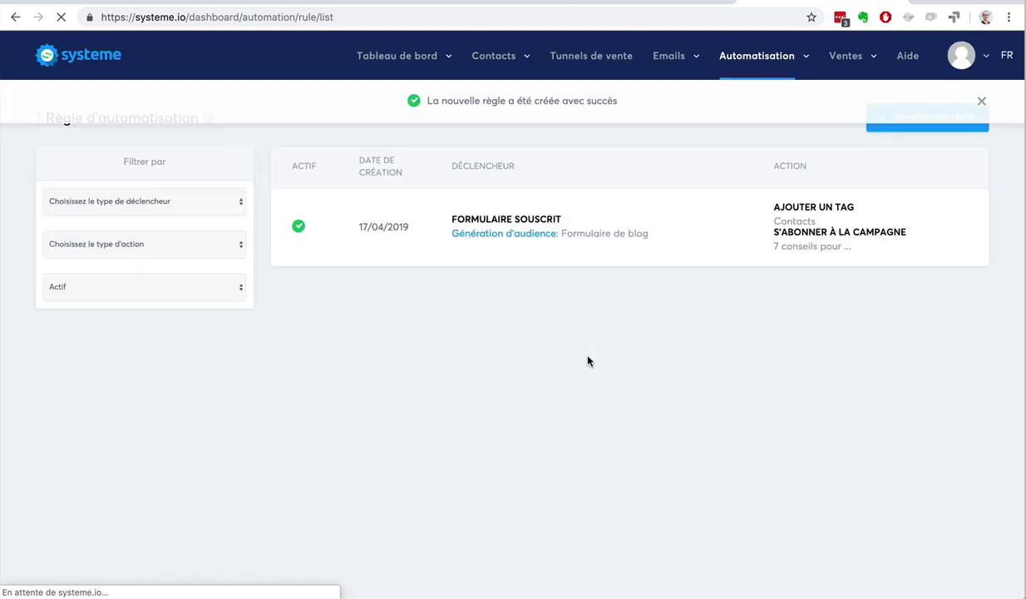
- Open the contacts list and enable the Tag filter with the condition "Aucun tag"
{"action": "mouse_move", "coordinate": [489, 70]}
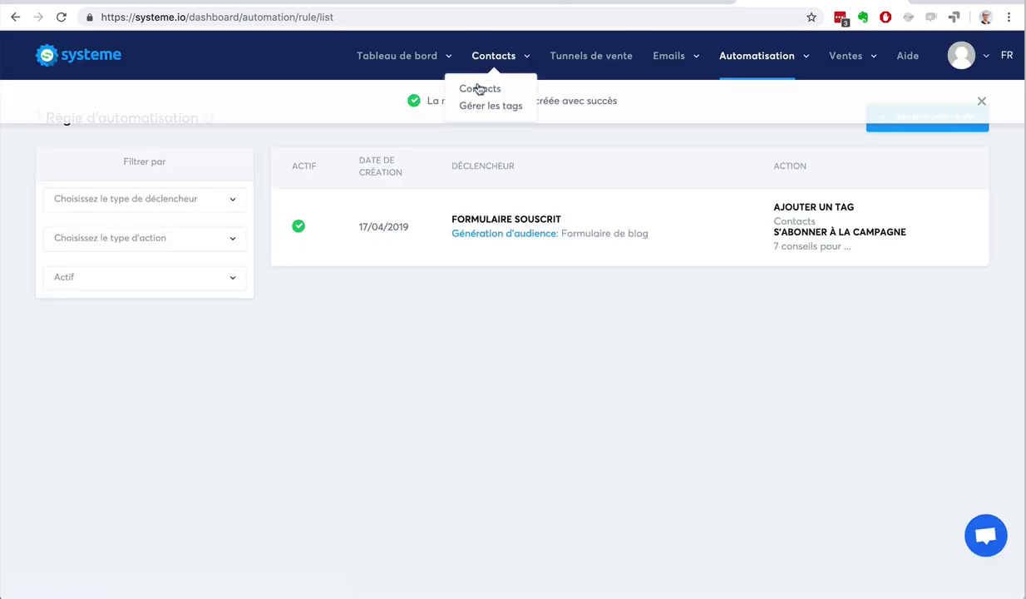
{"action": "left_click", "coordinate": [478, 89]}
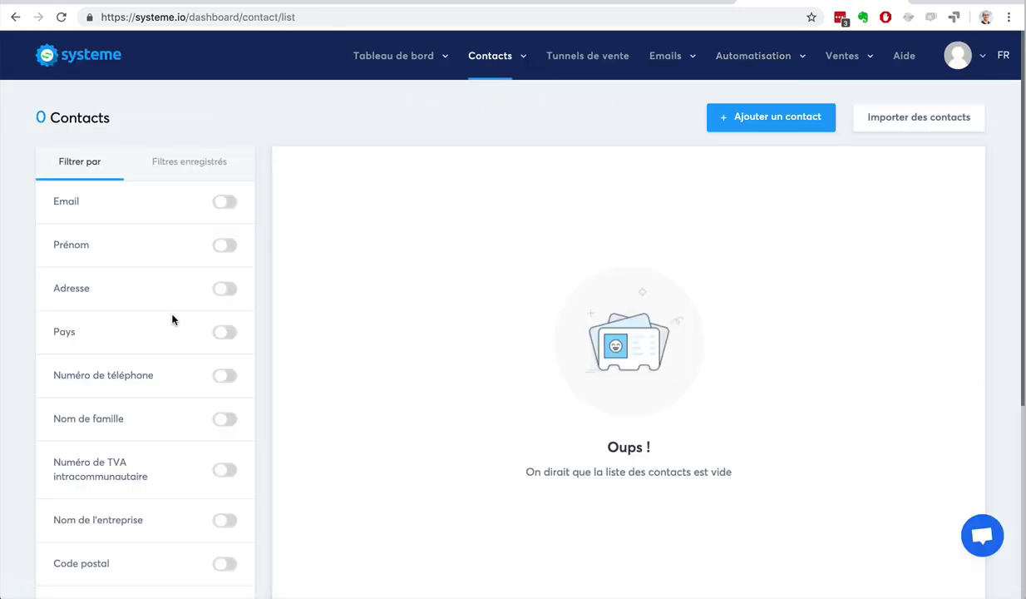
{"action": "scroll", "coordinate": [173, 318], "scroll_direction": "down", "scroll_amount": 4}
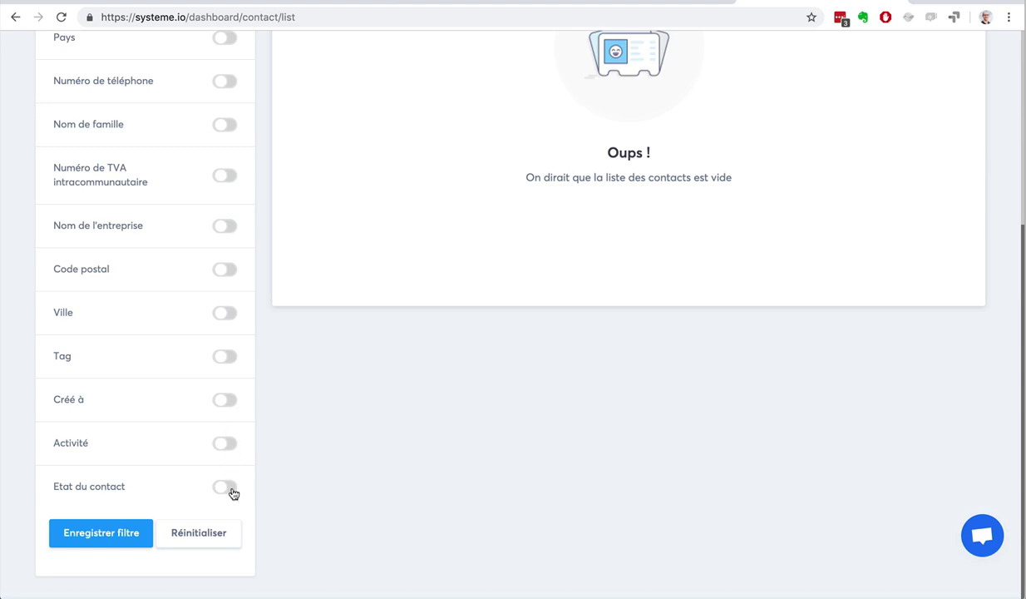
{"action": "left_click", "coordinate": [227, 359]}
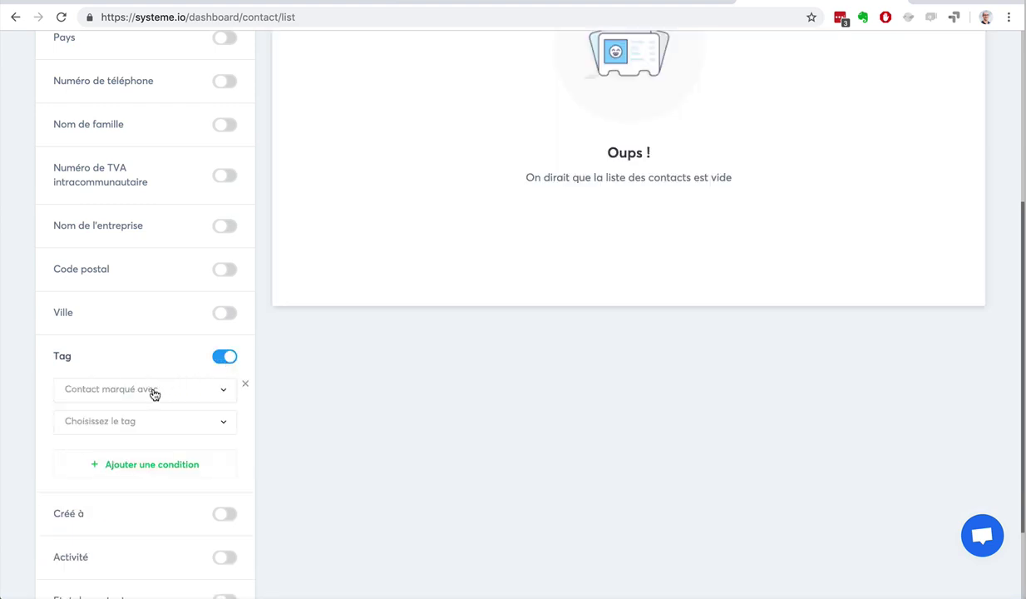
{"action": "left_click", "coordinate": [153, 392]}
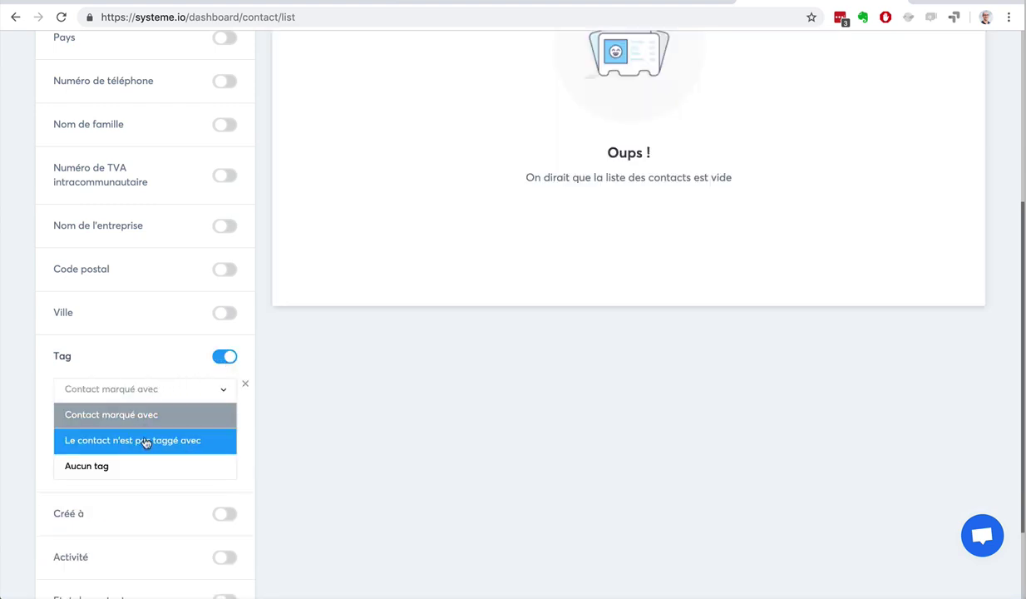
{"action": "left_click", "coordinate": [140, 466]}
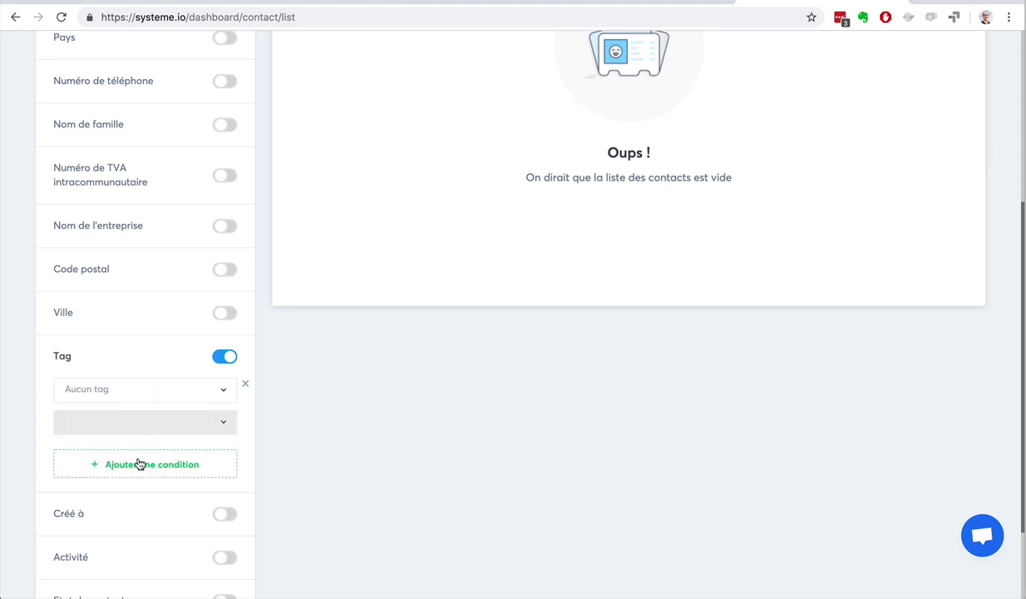
- Return from the contacts to the list of automation rules
{"action": "scroll", "coordinate": [424, 287], "scroll_direction": "up", "scroll_amount": 5}
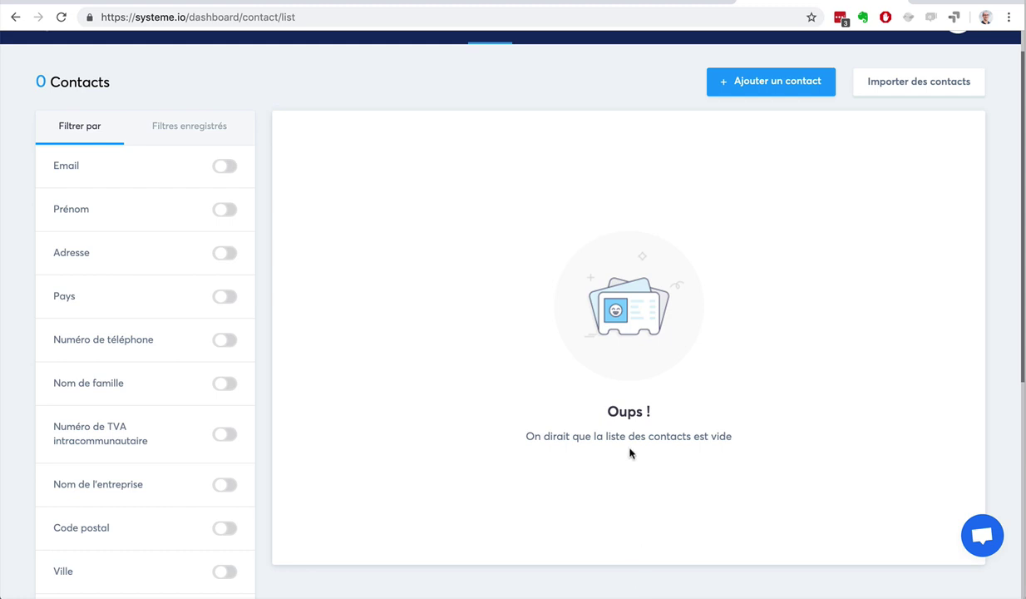
{"action": "scroll", "coordinate": [629, 416], "scroll_direction": "up", "scroll_amount": 1}
{"action": "mouse_move", "coordinate": [758, 55]}
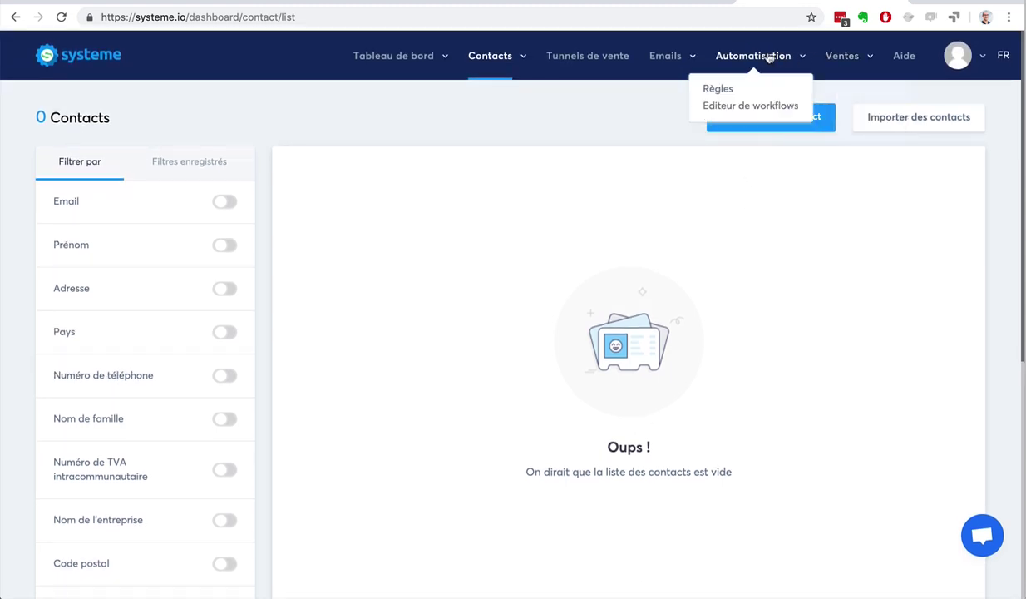
{"action": "left_click", "coordinate": [720, 89]}
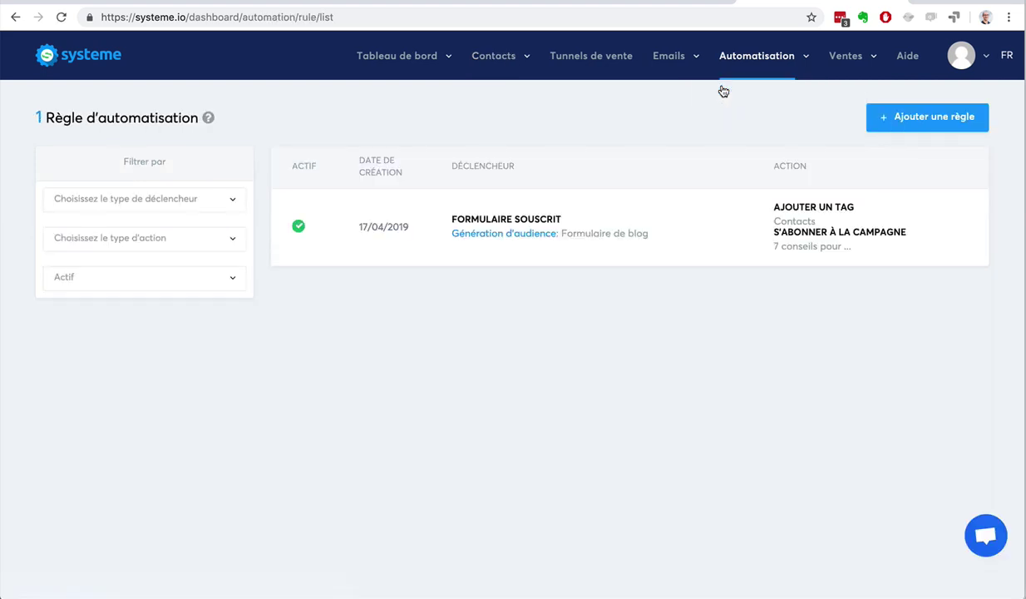
- Create a new workflow named "Workflow" in the workflow editor and open it for building
{"action": "mouse_move", "coordinate": [722, 71]}
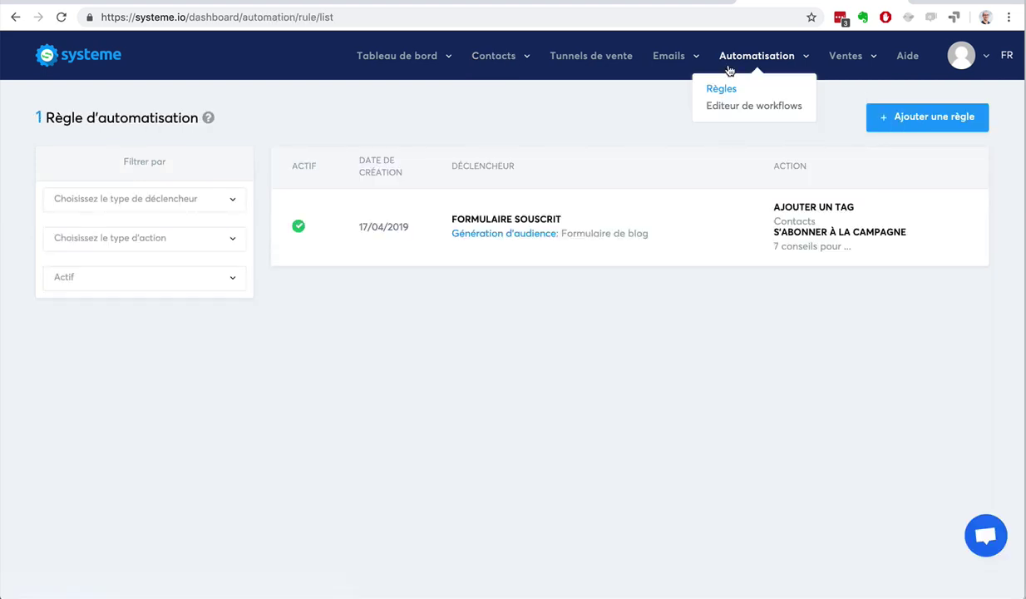
{"action": "left_click", "coordinate": [729, 107]}
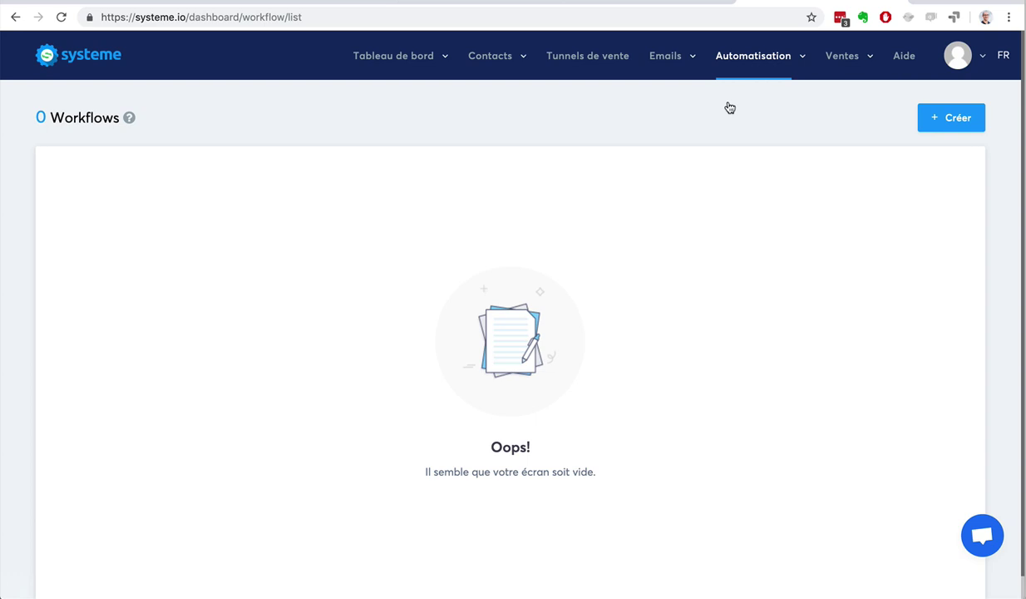
{"action": "left_click", "coordinate": [918, 118]}
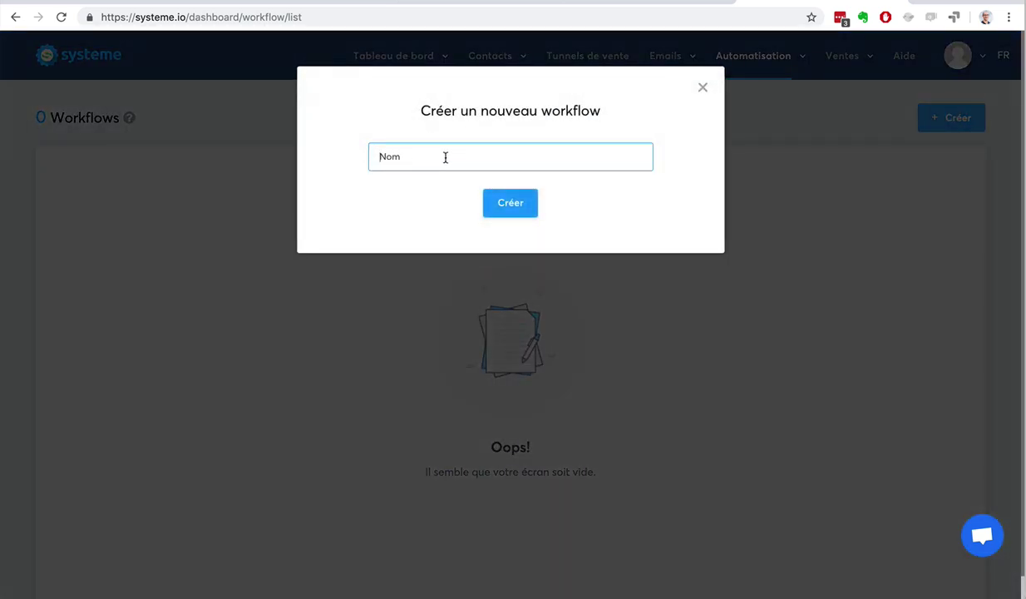
{"action": "type", "text": "Workflow"}
{"action": "left_click", "coordinate": [497, 201]}
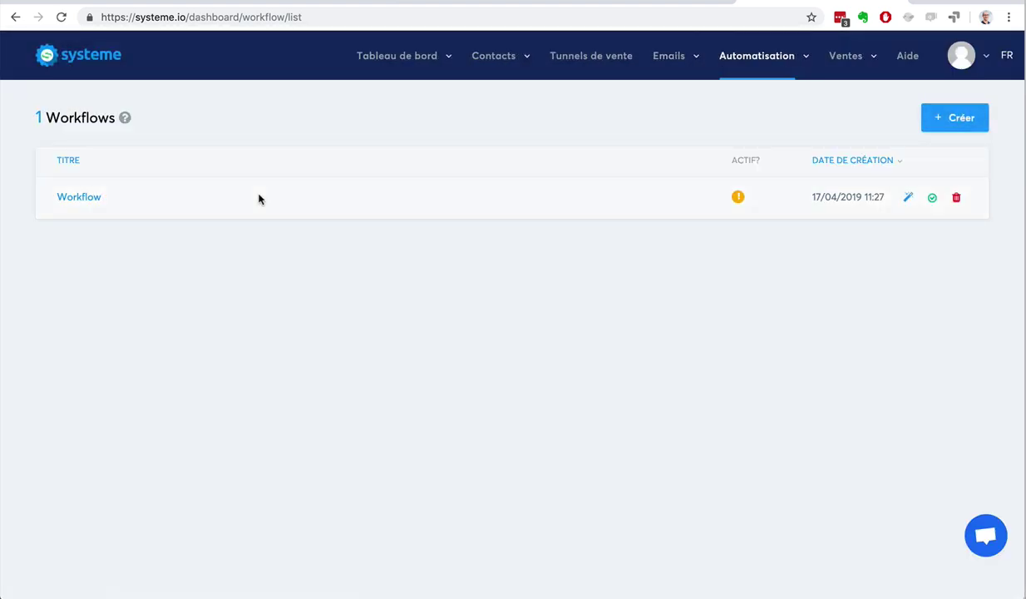
{"action": "left_click", "coordinate": [79, 198]}
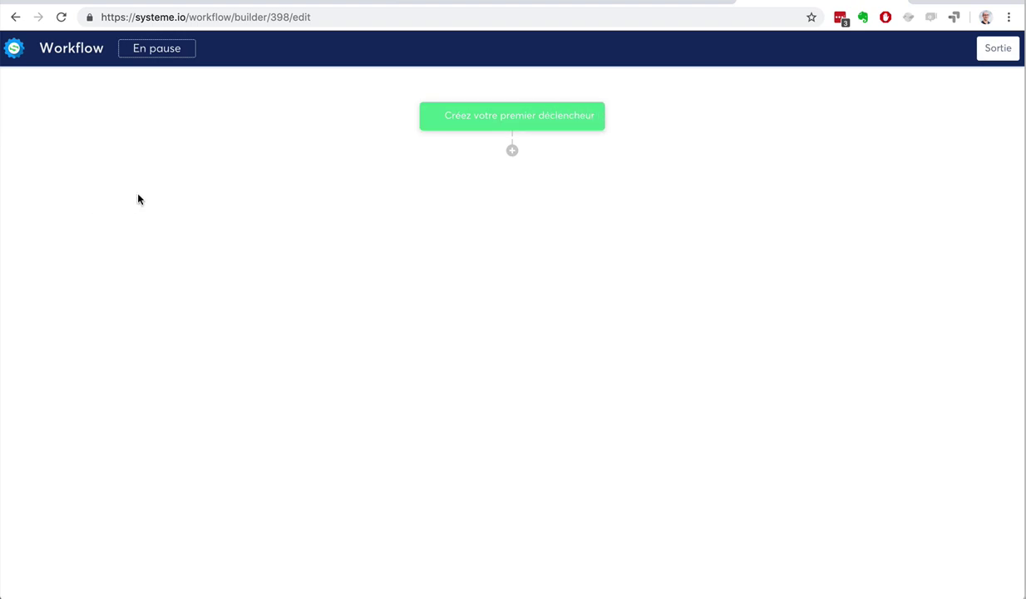
- Create the workflow's first trigger as "Formulaire d'inscription" using the "Formulaire de blog" form from "Génération d'audience"
{"action": "left_click", "coordinate": [528, 120]}
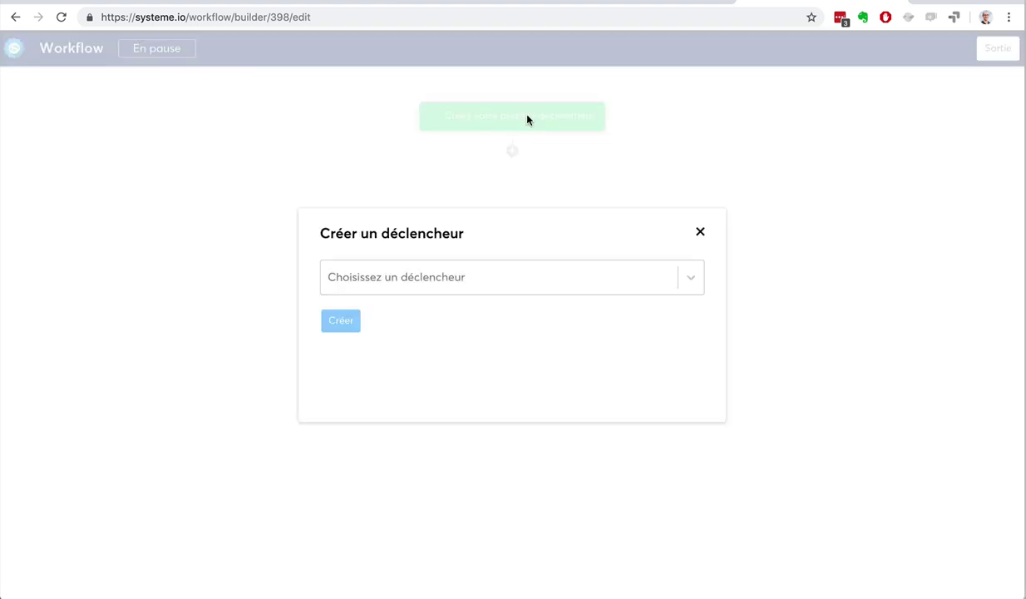
{"action": "left_click", "coordinate": [511, 270]}
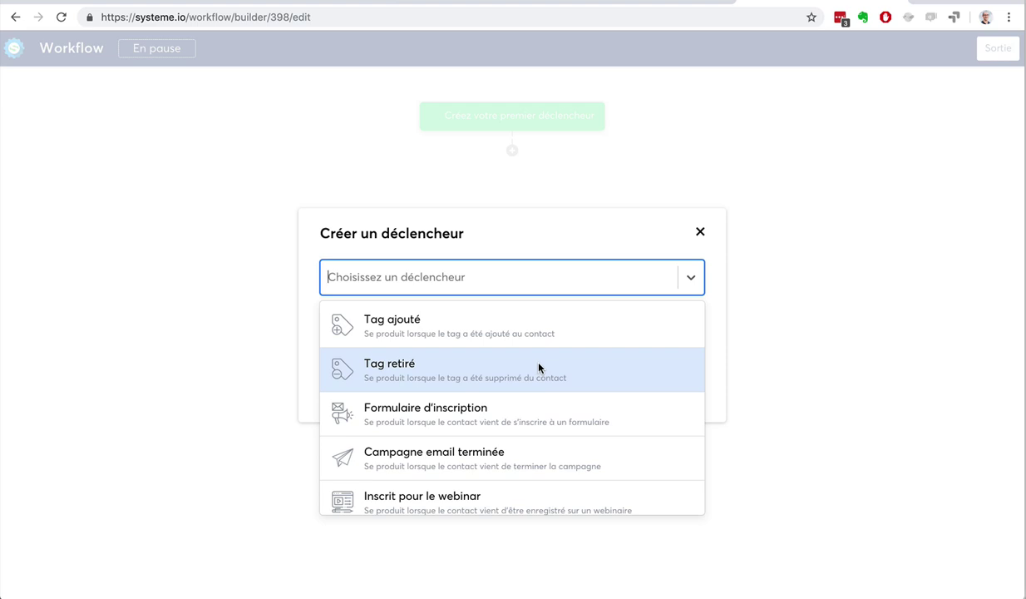
{"action": "left_click", "coordinate": [541, 409]}
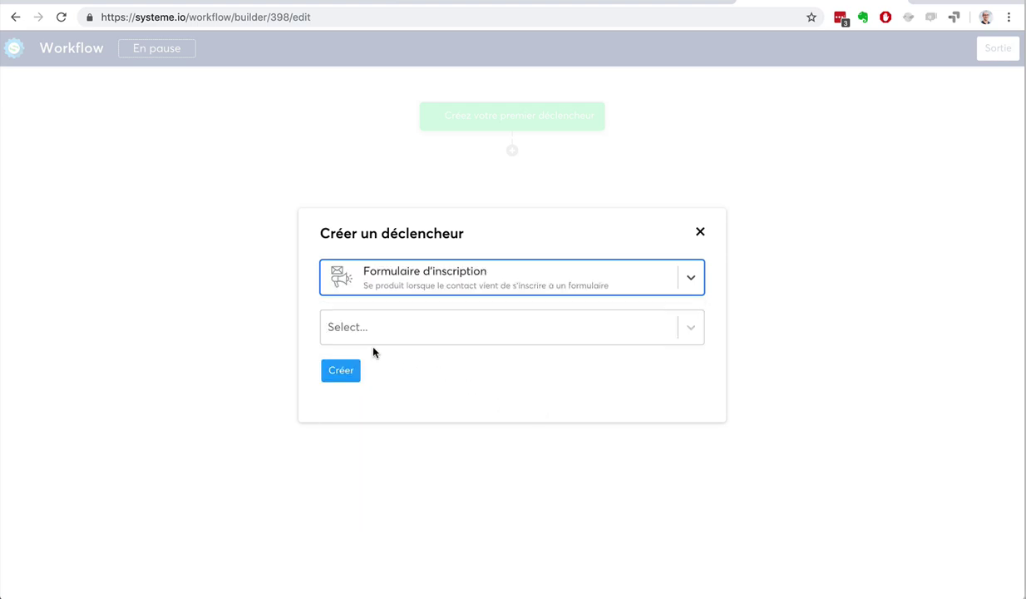
{"action": "left_click", "coordinate": [425, 327]}
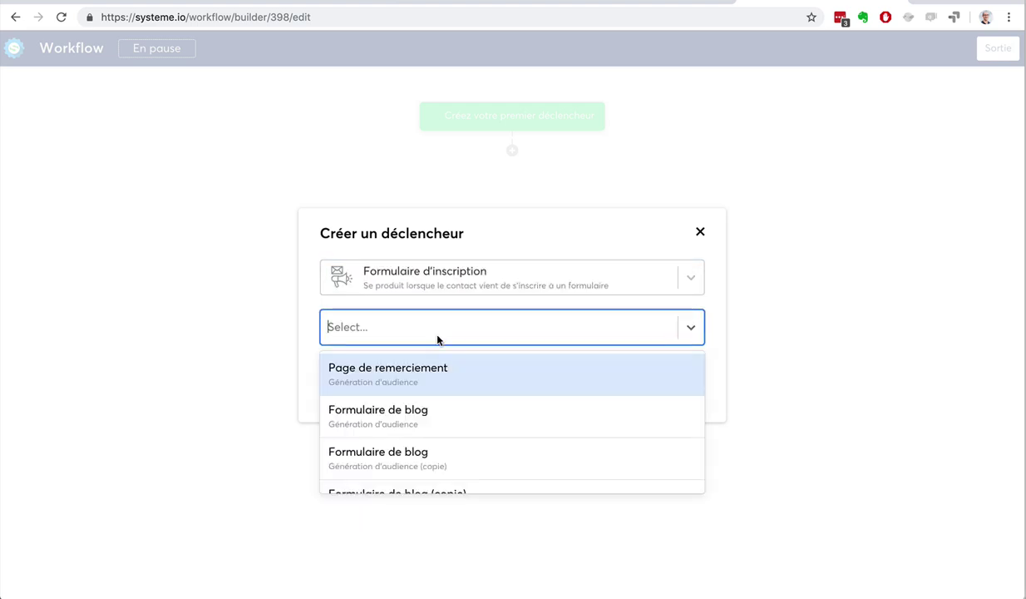
{"action": "left_click", "coordinate": [444, 416]}
{"action": "left_click", "coordinate": [339, 370]}
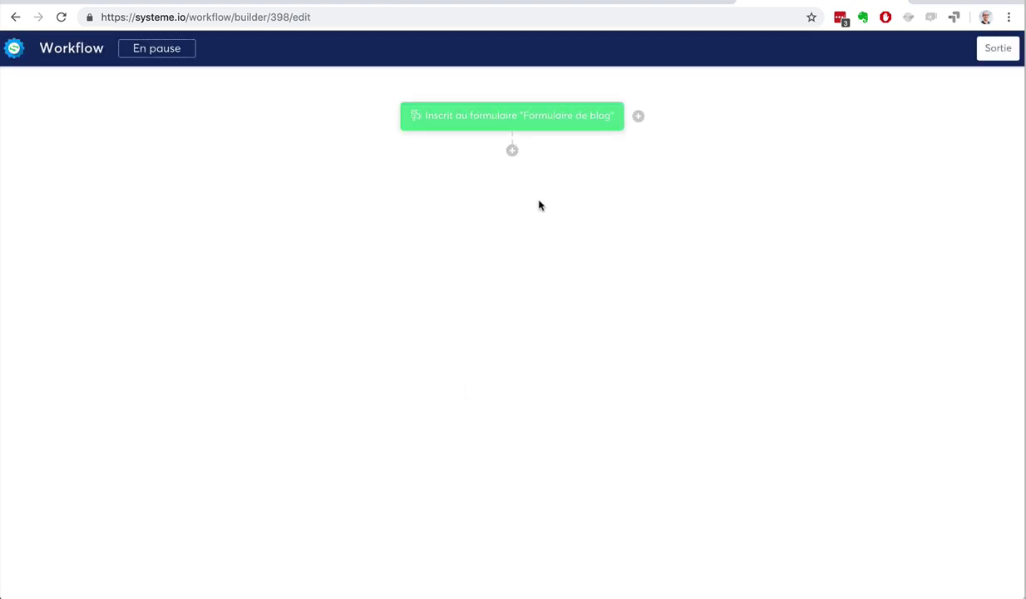
- Add an "Ajouter un tag" action with the tag "Contacts" below the form trigger
{"action": "left_click", "coordinate": [513, 151]}
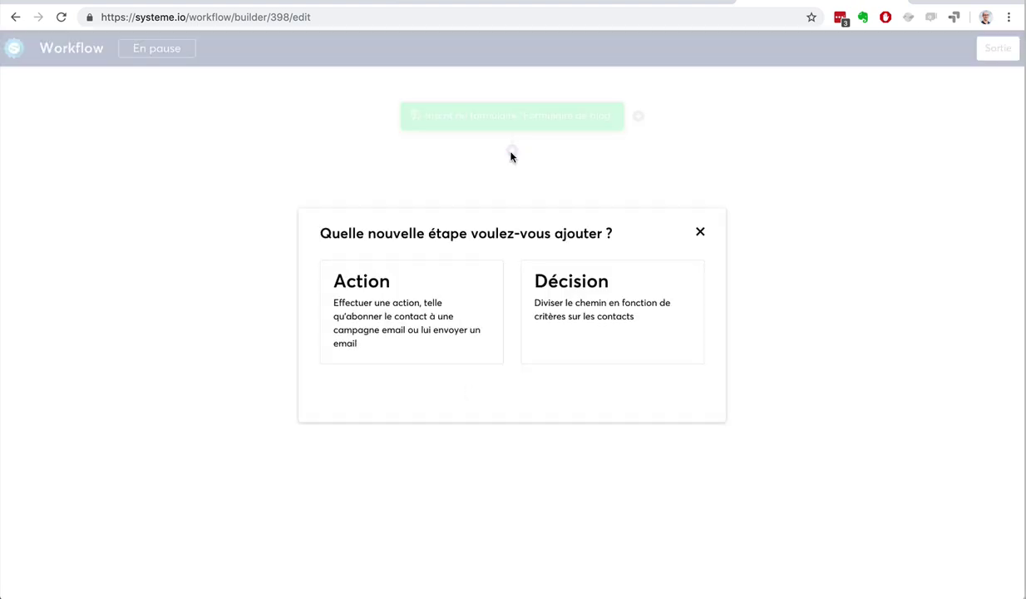
{"action": "left_click", "coordinate": [412, 306]}
{"action": "left_click", "coordinate": [418, 282]}
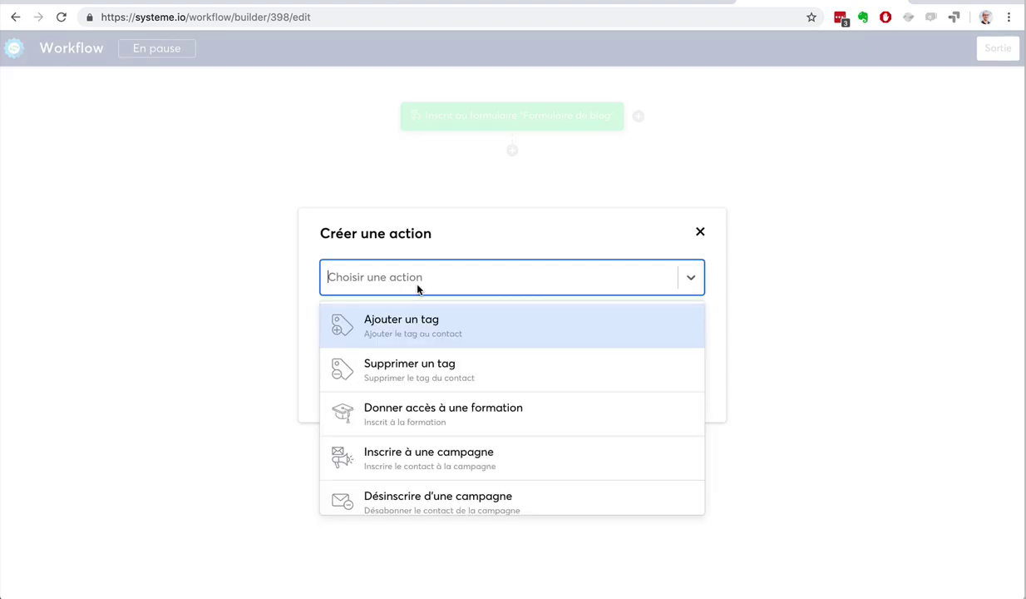
{"action": "left_click", "coordinate": [426, 335]}
{"action": "left_click", "coordinate": [387, 323]}
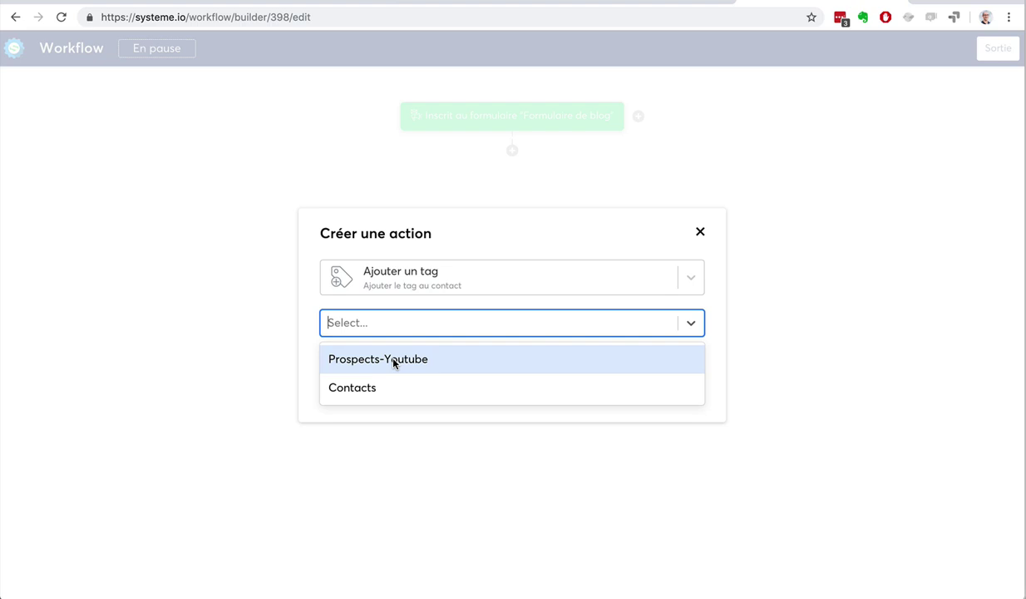
{"action": "left_click", "coordinate": [394, 385]}
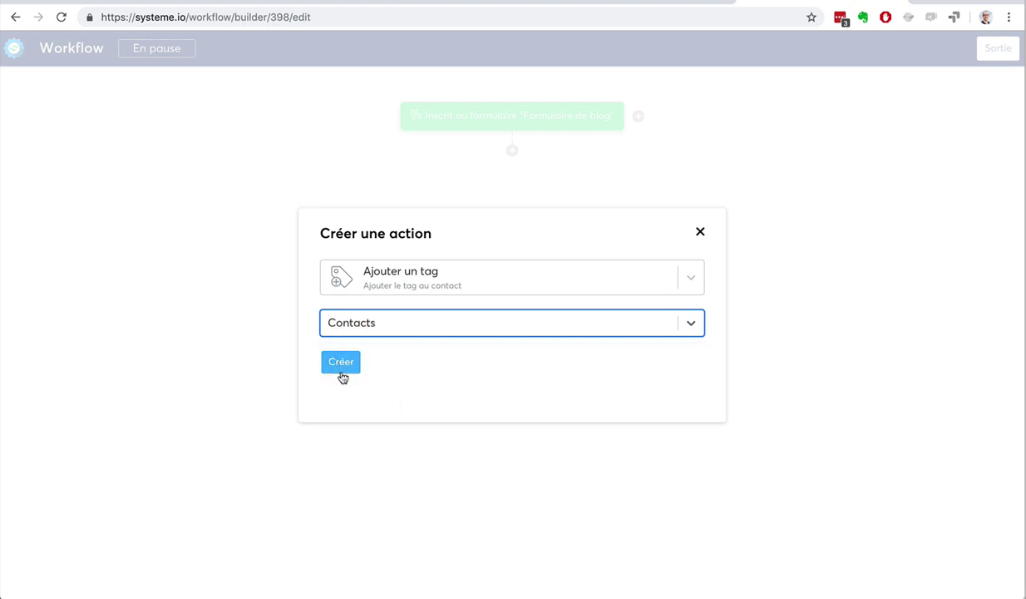
{"action": "left_click", "coordinate": [342, 363]}
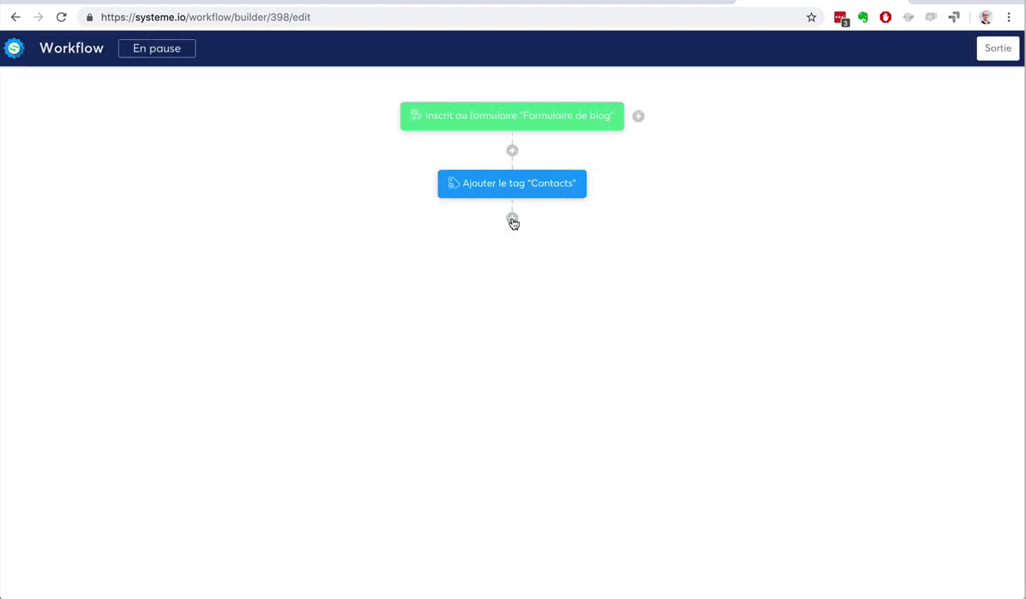
- Examine the available action types and the decision settings for a step following the "Contacts" tag action
{"action": "left_click", "coordinate": [513, 220]}
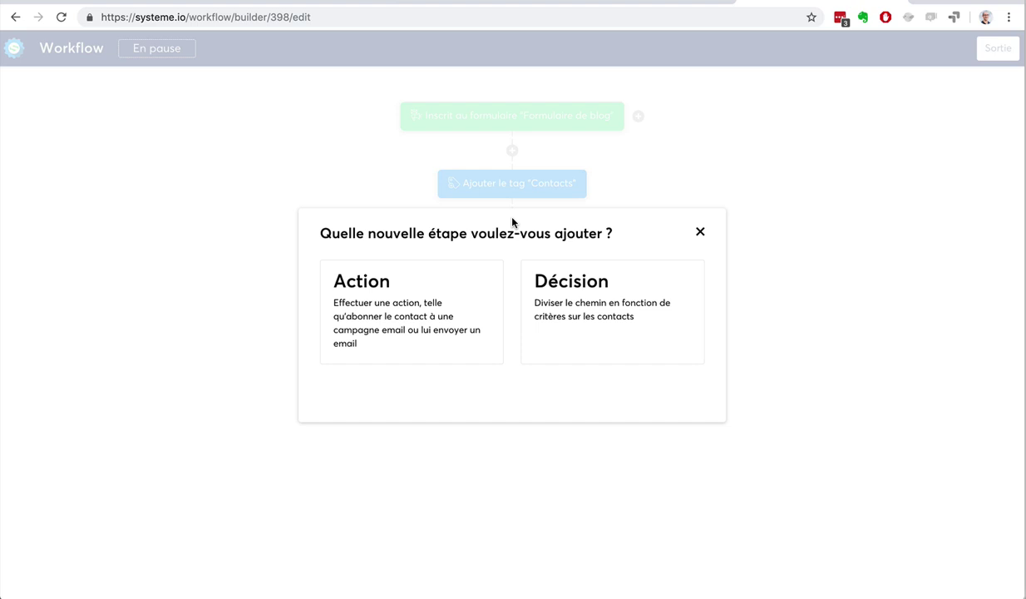
{"action": "left_click", "coordinate": [387, 312]}
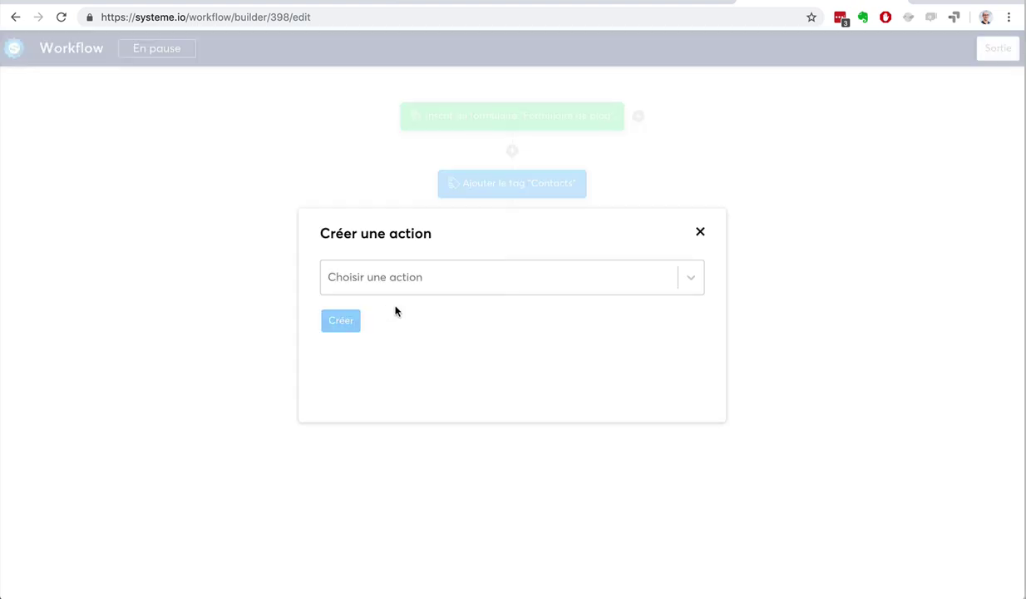
{"action": "left_click", "coordinate": [410, 281]}
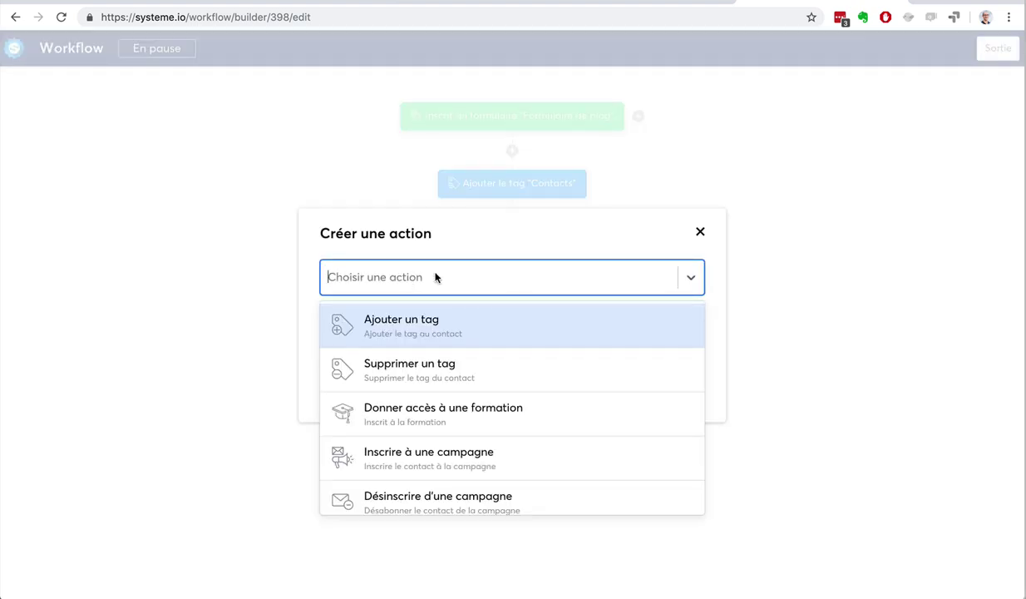
{"action": "scroll", "coordinate": [582, 367], "scroll_direction": "down", "scroll_amount": 3}
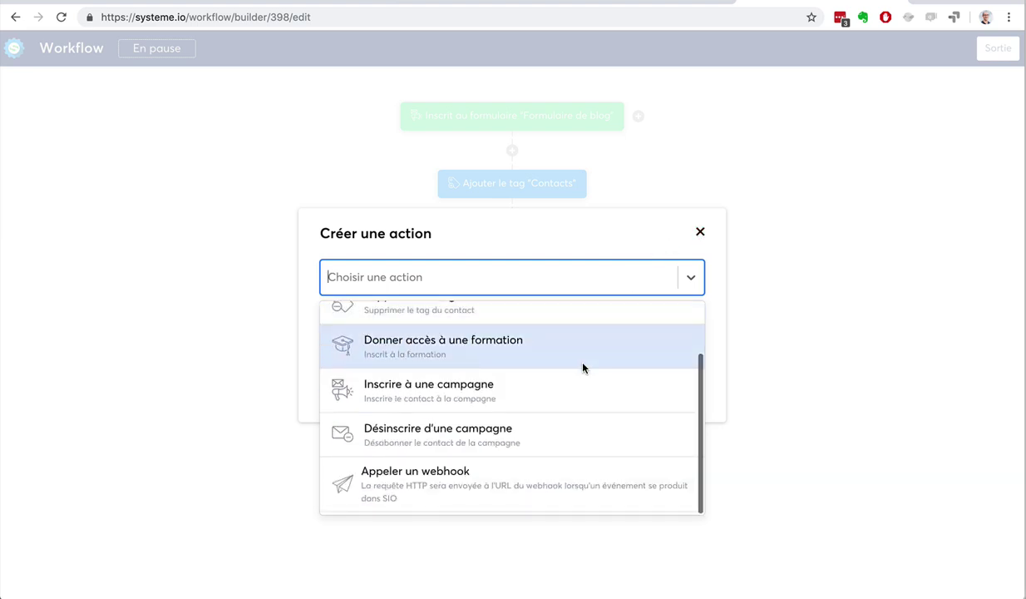
{"action": "left_click", "coordinate": [699, 233]}
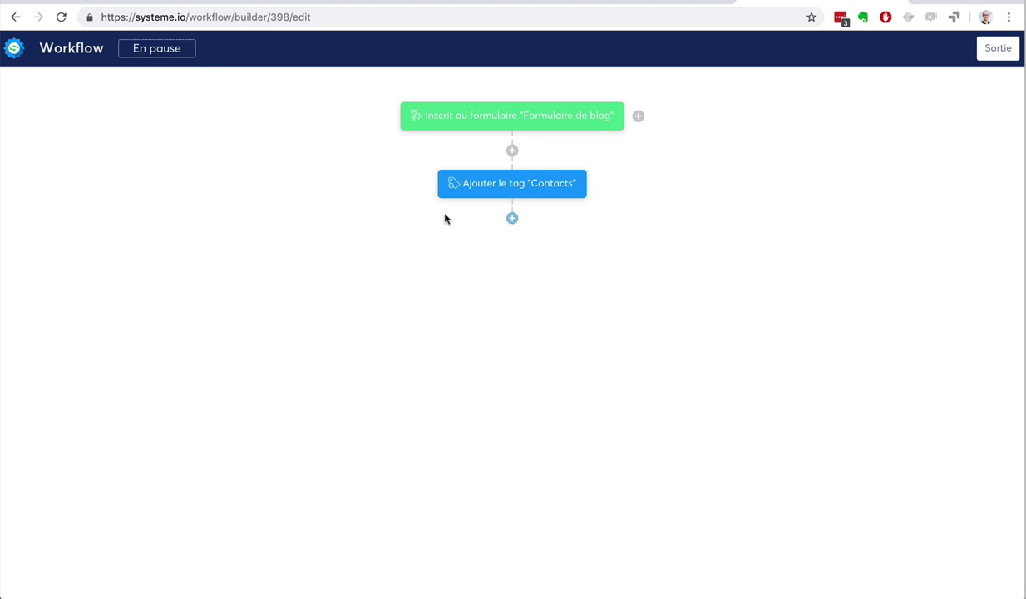
{"action": "left_click", "coordinate": [512, 218]}
{"action": "left_click", "coordinate": [572, 289]}
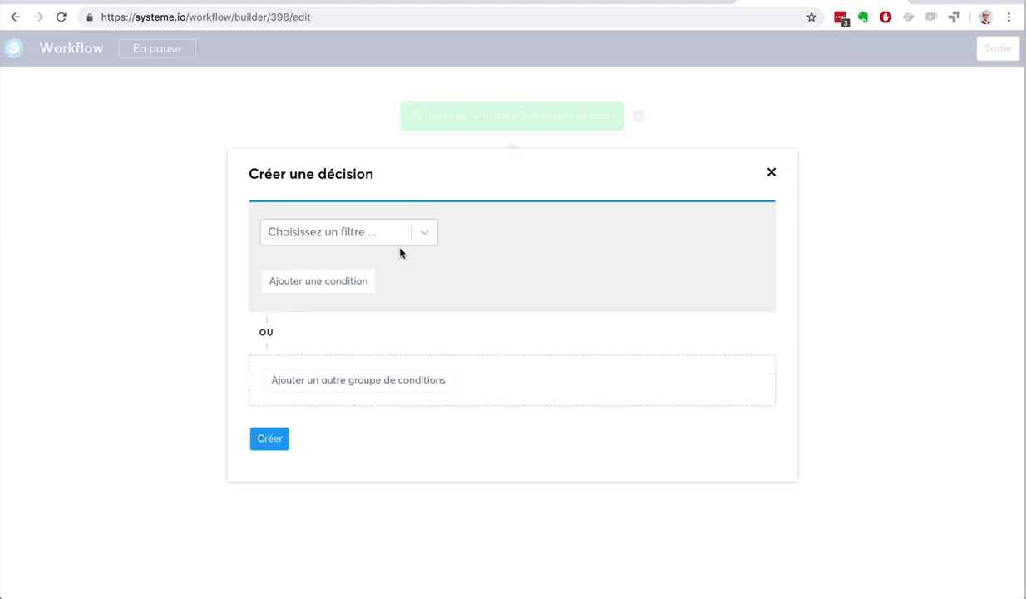
{"action": "left_click", "coordinate": [771, 172]}
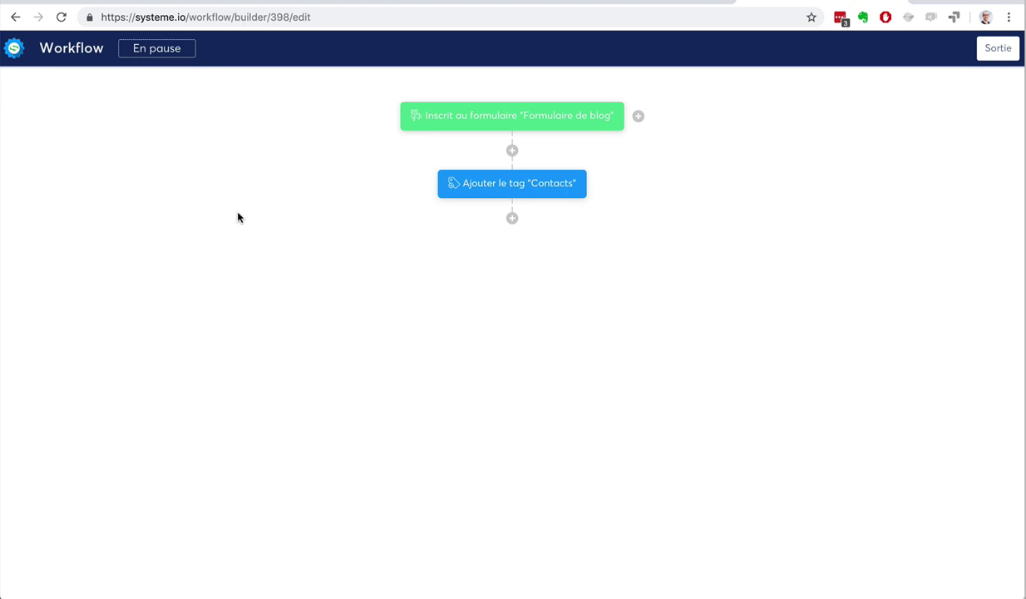
- Add an "Inscrire à une campagne" action with the campaign "7 conseils pour ..." below the tag action
{"action": "left_click", "coordinate": [512, 219]}
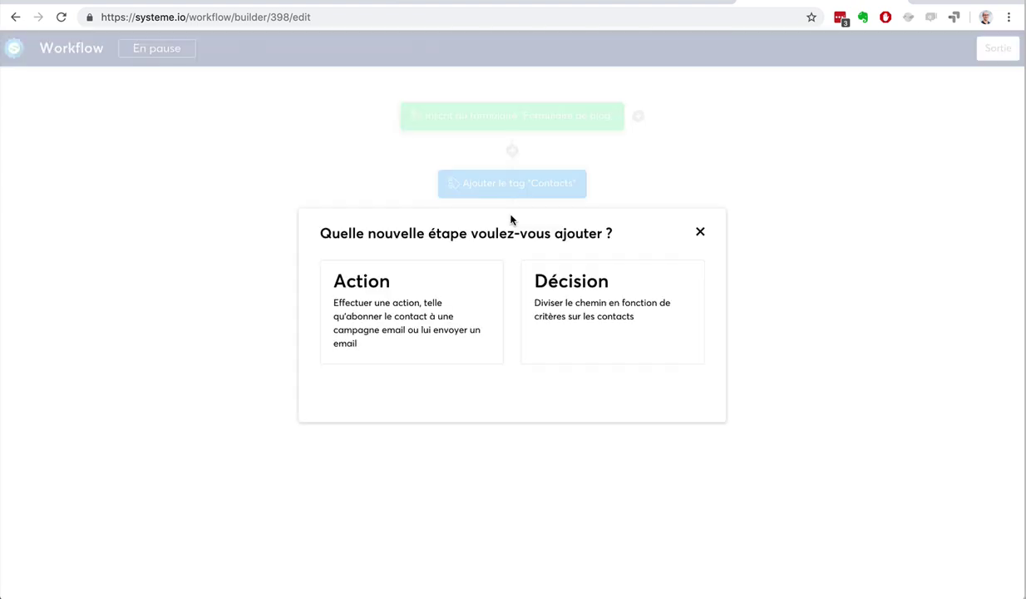
{"action": "left_click", "coordinate": [422, 291]}
{"action": "left_click", "coordinate": [457, 290]}
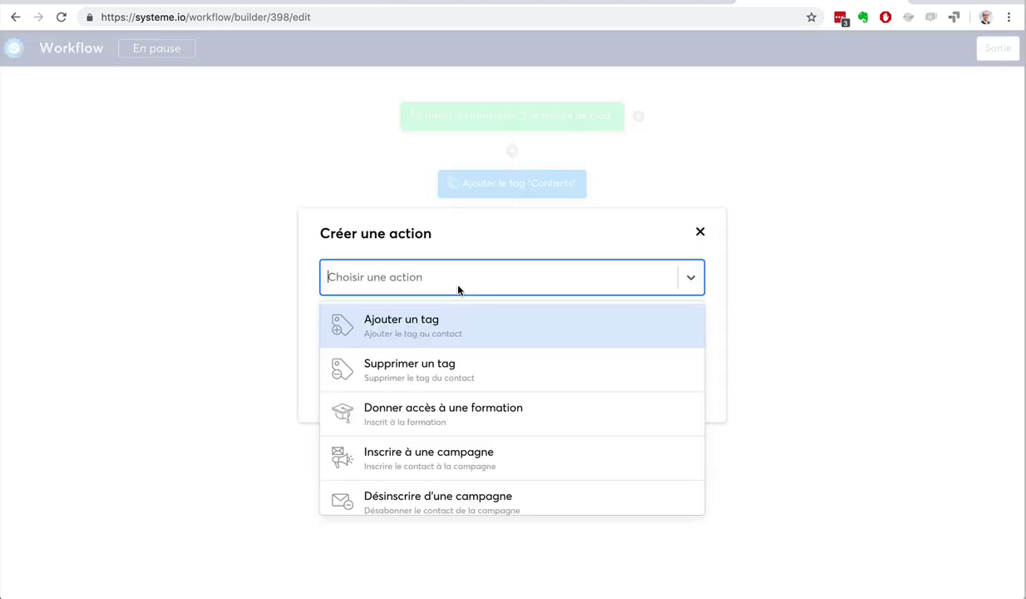
{"action": "left_click", "coordinate": [472, 454]}
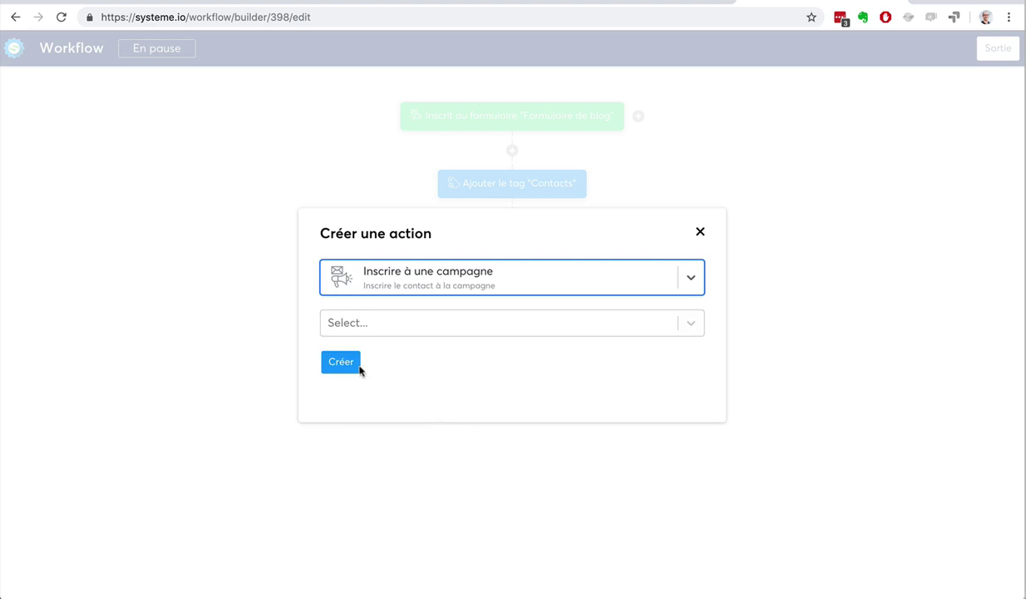
{"action": "left_click", "coordinate": [390, 323]}
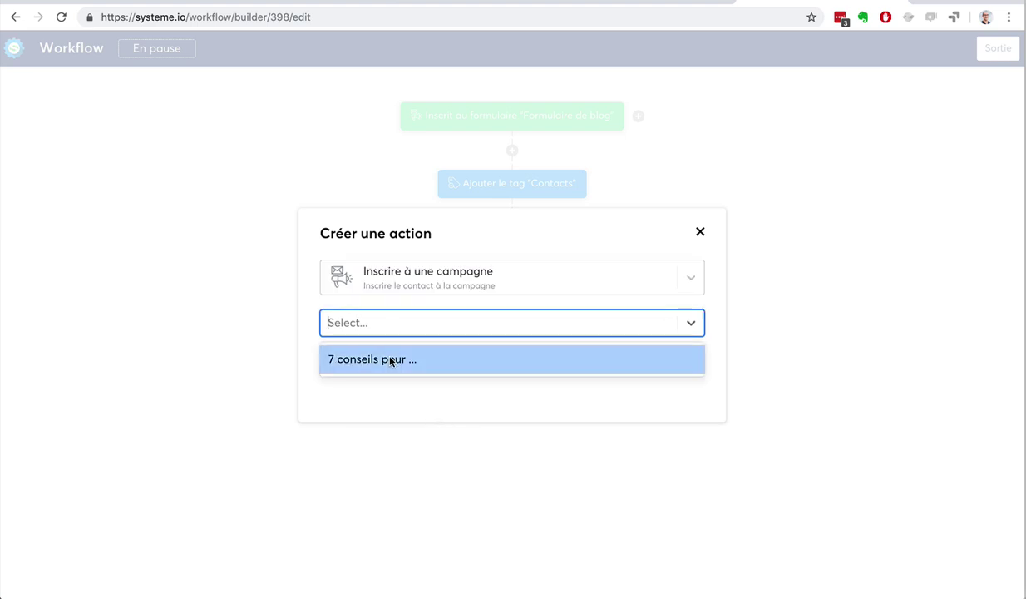
{"action": "left_click", "coordinate": [377, 349]}
{"action": "left_click", "coordinate": [340, 362]}
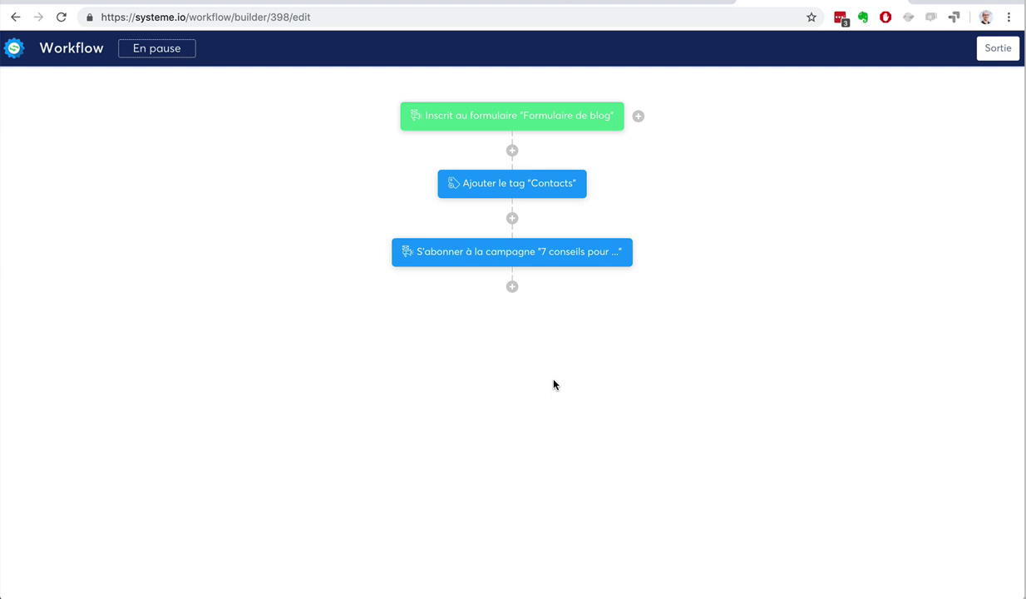
- Add a decision below the campaign action with the Tag filter "Contact tagué avec" set to "Prospects-Youtube"
{"action": "mouse_move", "coordinate": [524, 253]}
{"action": "left_click", "coordinate": [512, 288]}
{"action": "left_click", "coordinate": [555, 294]}
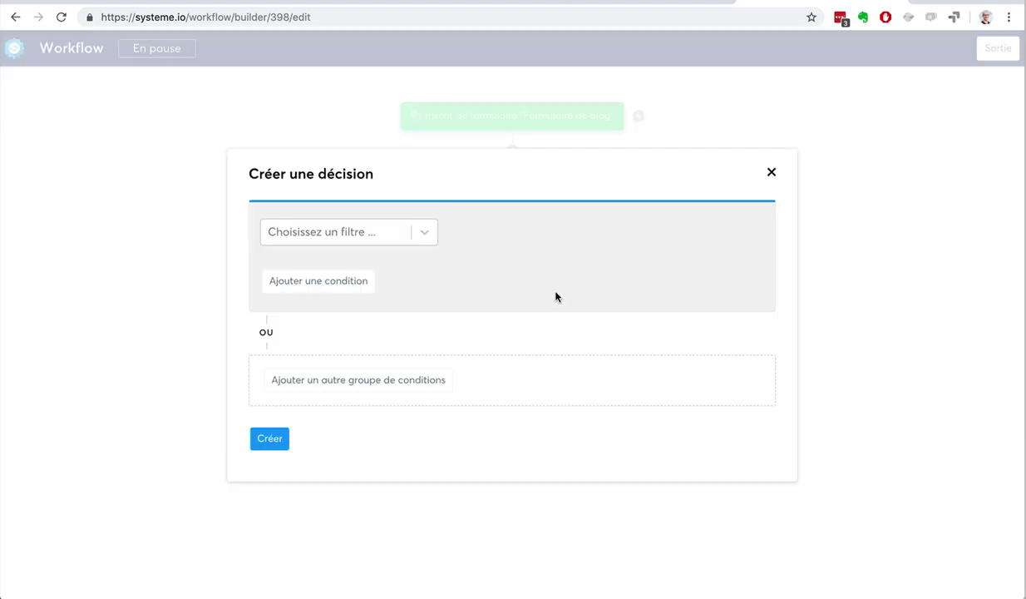
{"action": "left_click", "coordinate": [416, 239]}
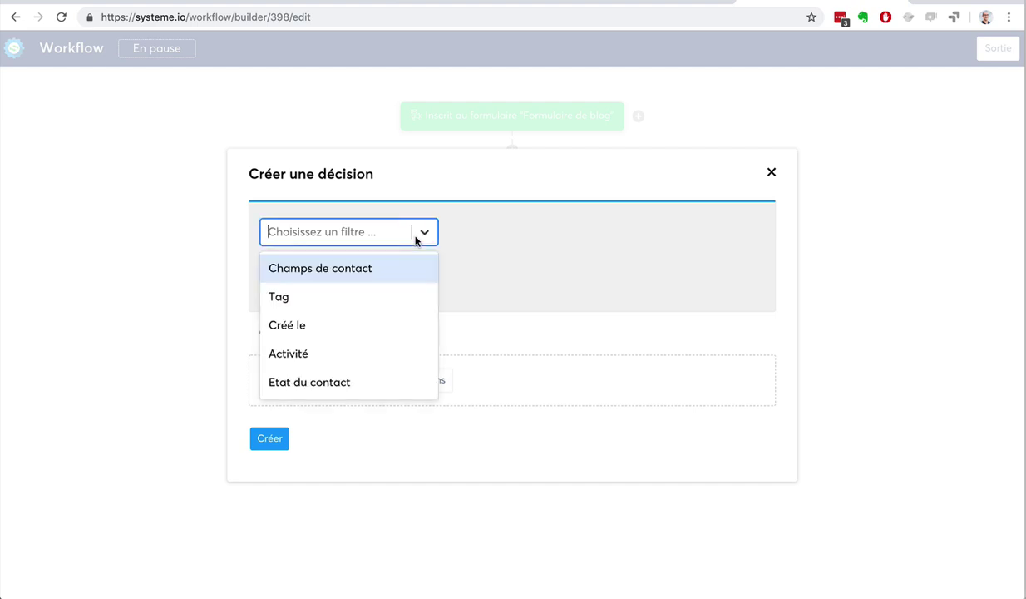
{"action": "left_click", "coordinate": [369, 296]}
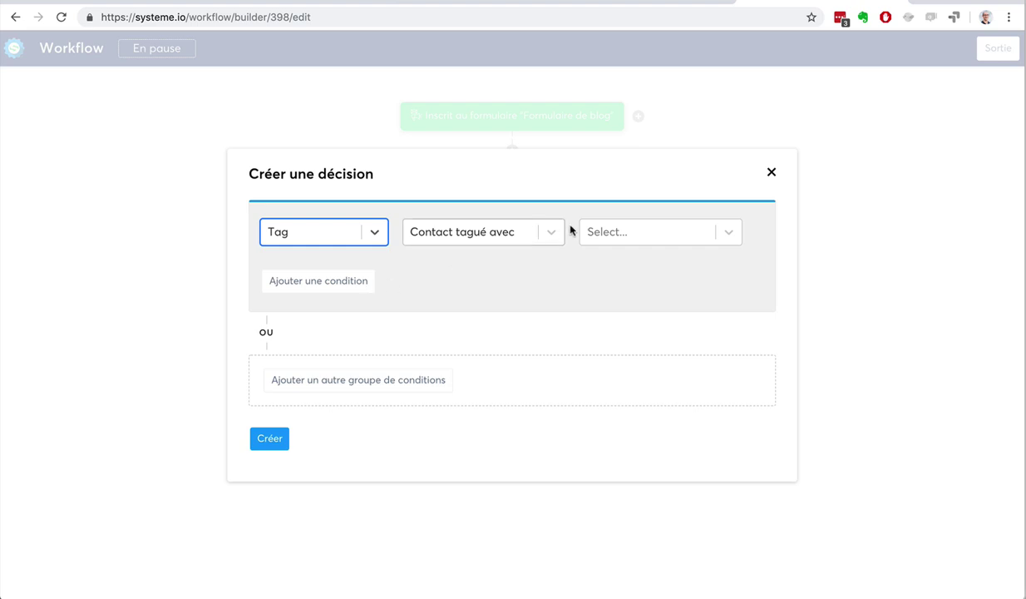
{"action": "left_click", "coordinate": [608, 232]}
{"action": "left_click", "coordinate": [622, 270]}
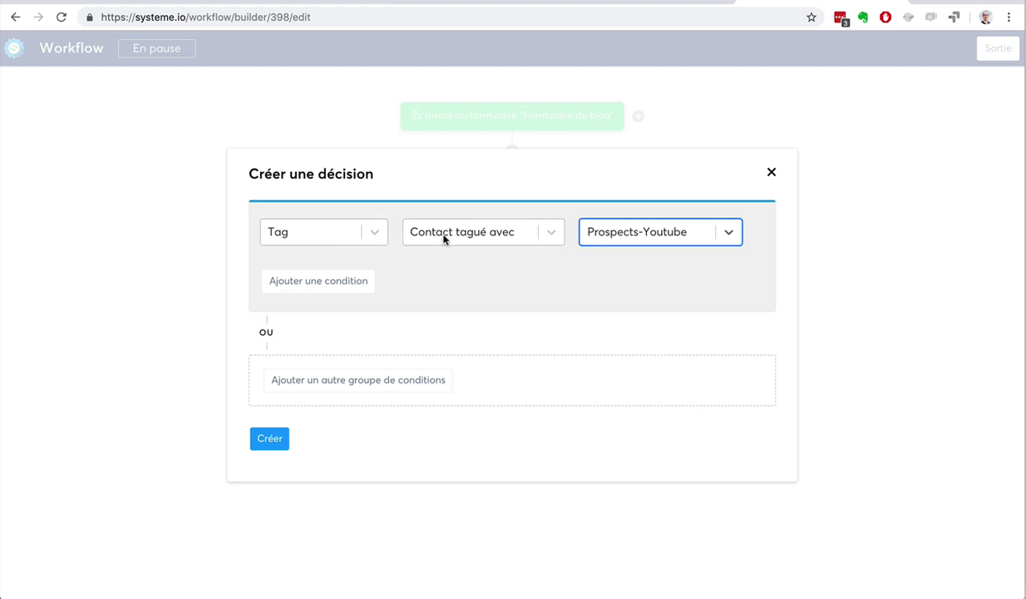
{"action": "left_click", "coordinate": [328, 233]}
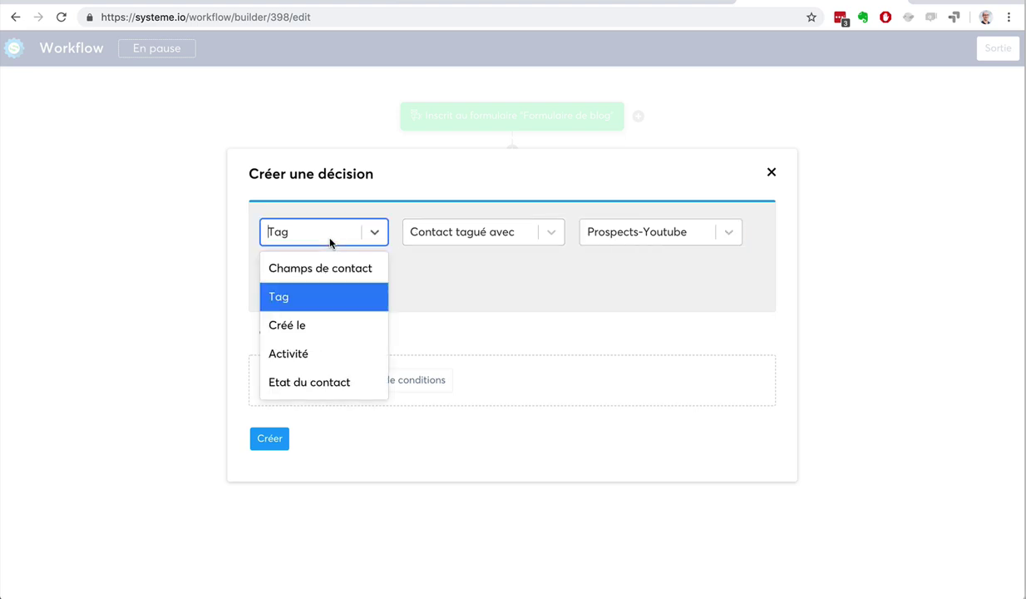
{"action": "left_click", "coordinate": [436, 312]}
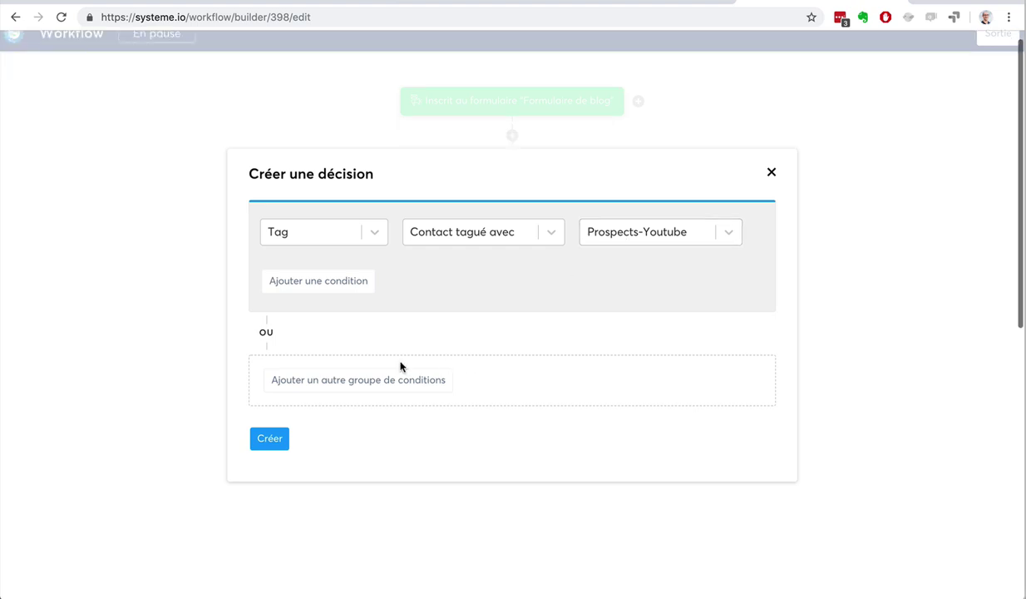
{"action": "left_click", "coordinate": [270, 438]}
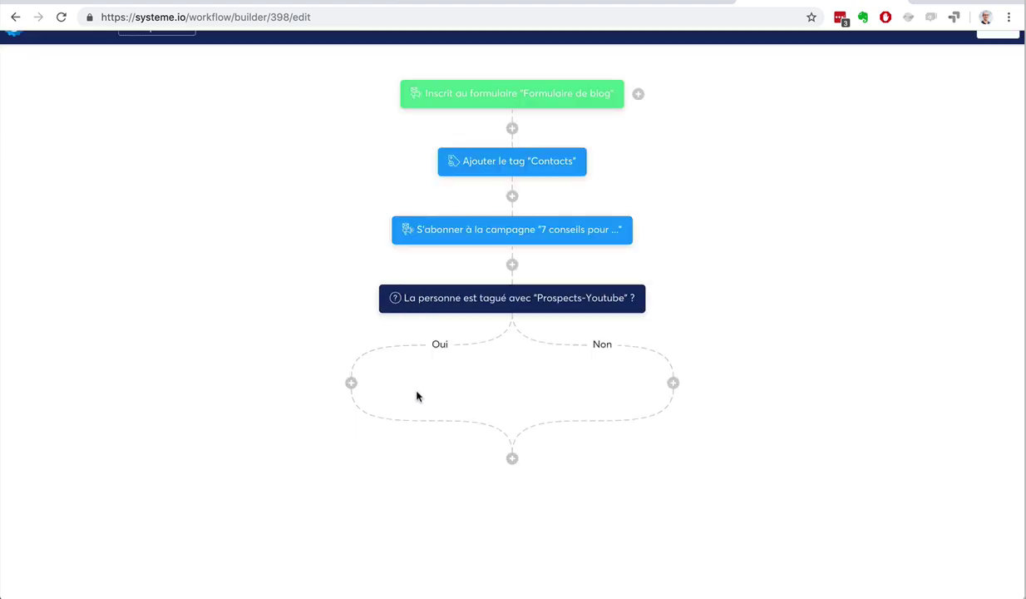
- Add a "Désinscrire d'une campagne" action for "7 conseils pour ..." on the decision's "Oui" branch
{"action": "left_click", "coordinate": [350, 384]}
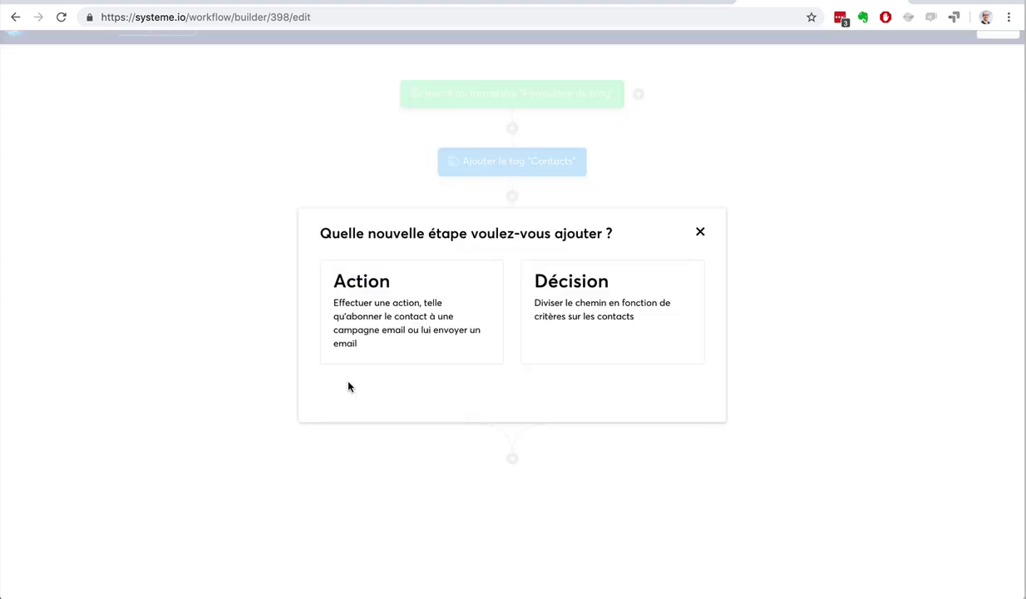
{"action": "left_click", "coordinate": [396, 333]}
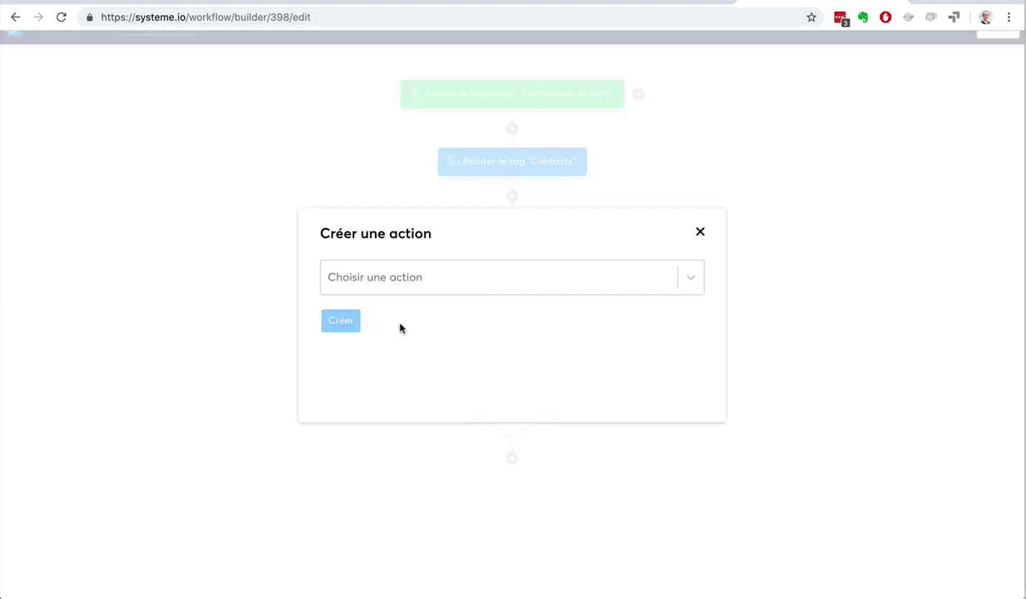
{"action": "left_click", "coordinate": [453, 277]}
{"action": "scroll", "coordinate": [472, 396], "scroll_direction": "down", "scroll_amount": 1}
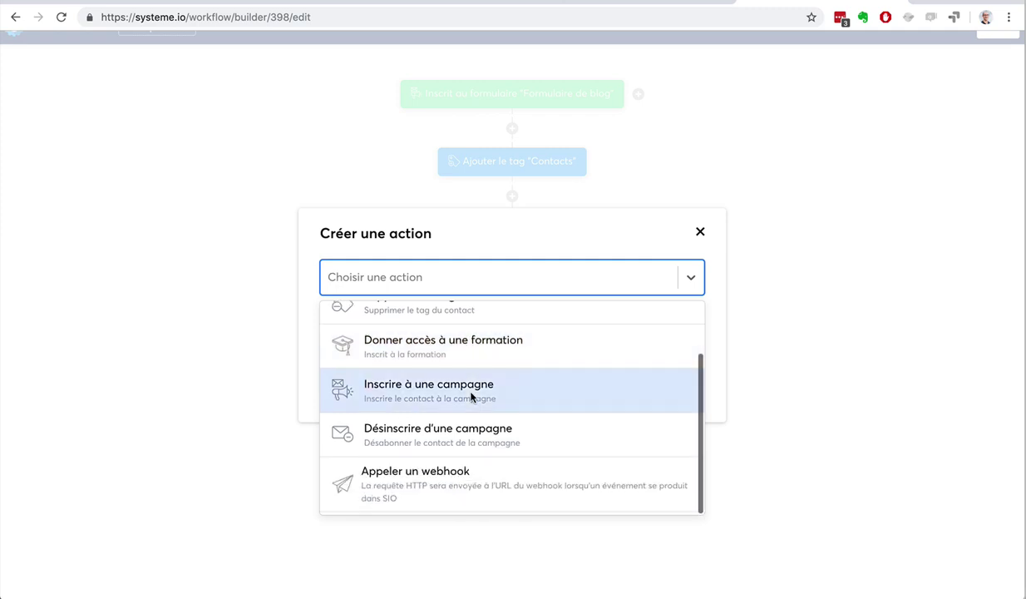
{"action": "left_click", "coordinate": [467, 441]}
{"action": "left_click", "coordinate": [431, 322]}
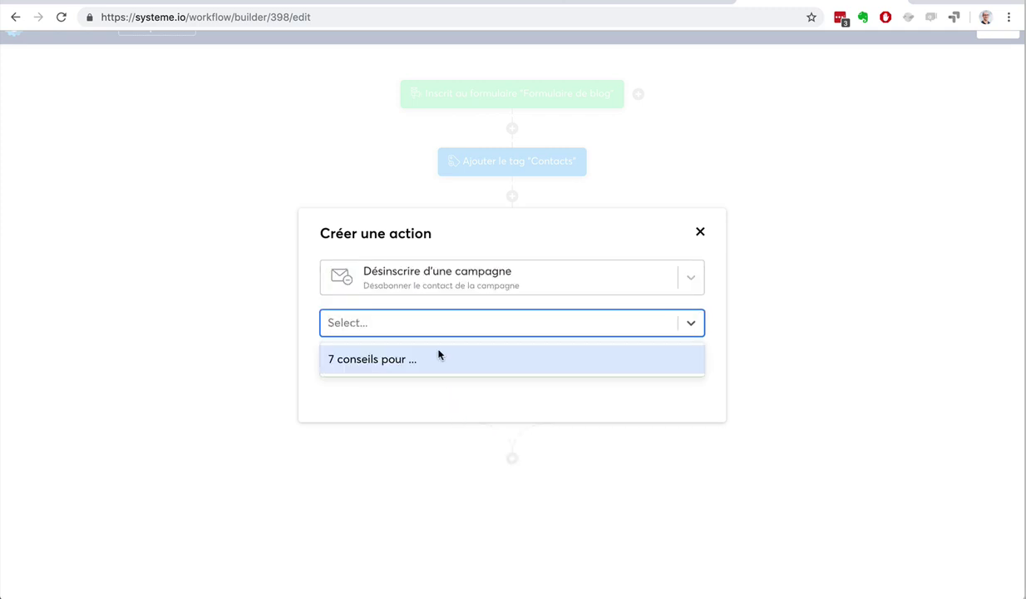
{"action": "left_click", "coordinate": [438, 357]}
{"action": "left_click", "coordinate": [343, 362]}
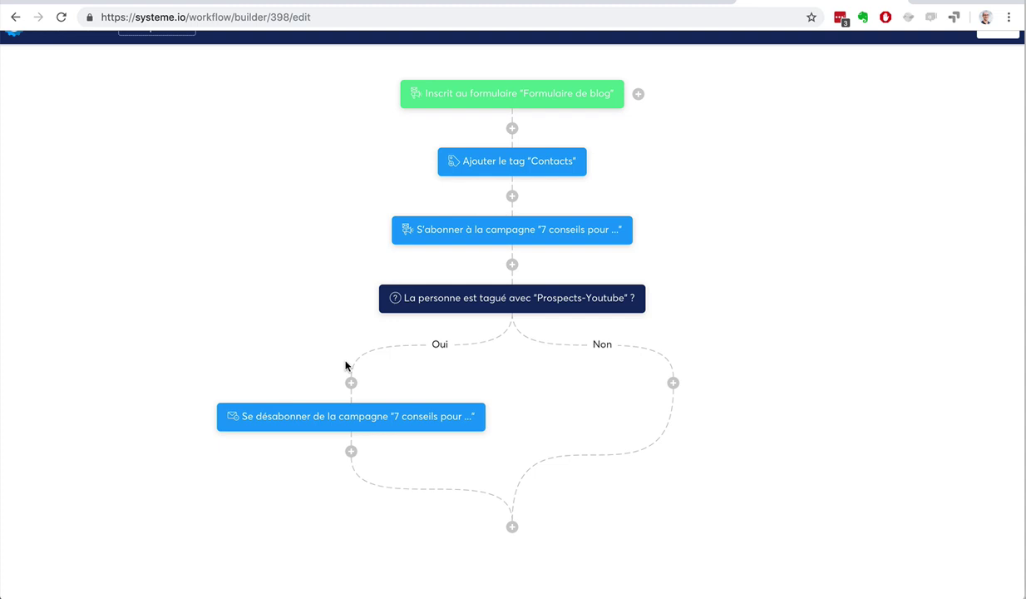
{"action": "scroll", "coordinate": [725, 313], "scroll_direction": "up", "scroll_amount": 1}
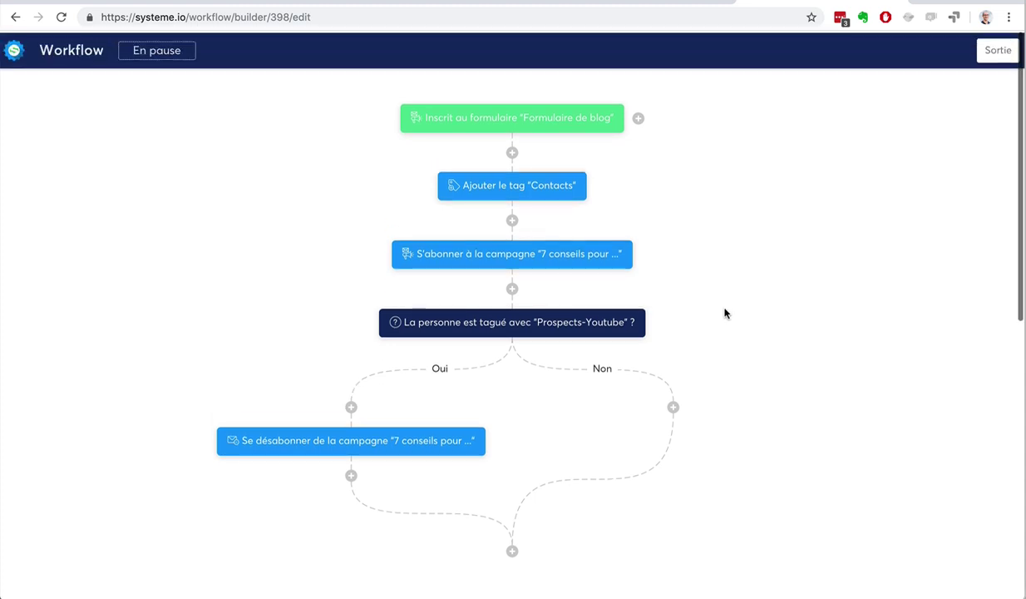